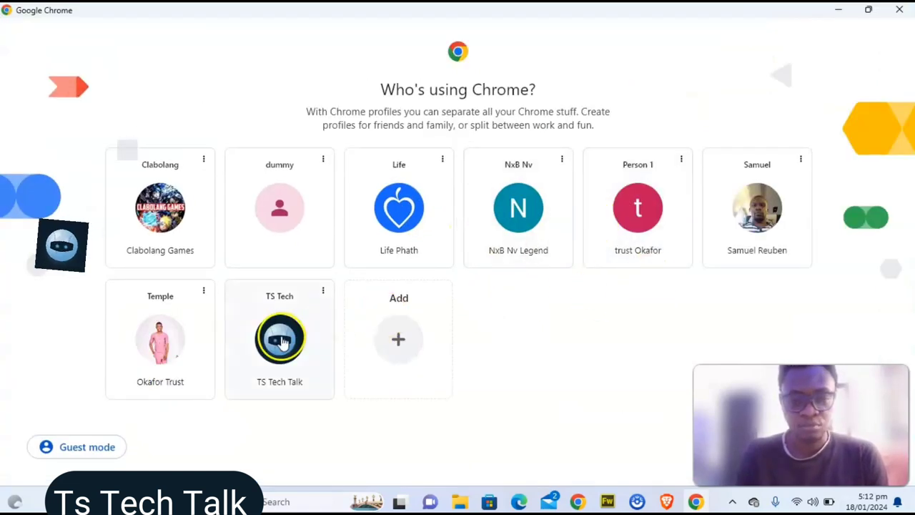
# Step: Open Google Chrome with the TS Tech profile
pyautogui.click(280, 339)
# Step: Go to leonardo.ai in the new TS Tech window using the address suggestion
pyautogui.click(373, 230)
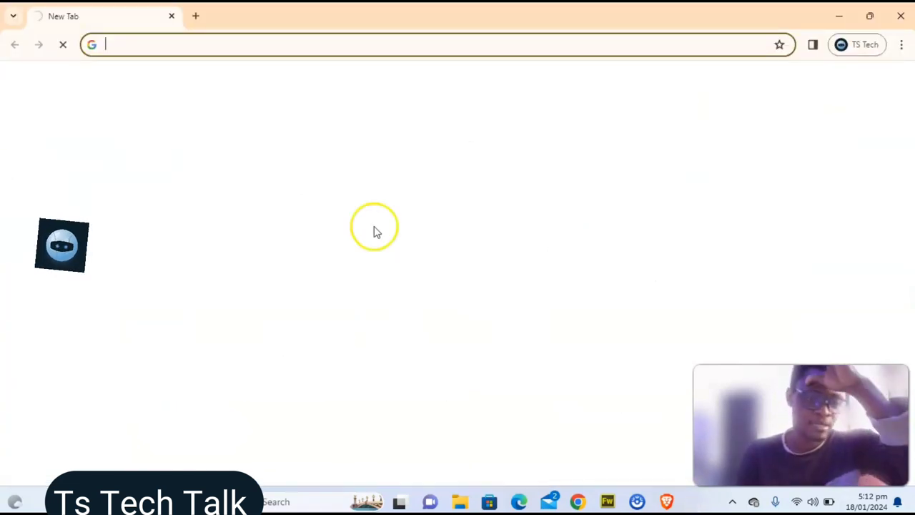
pyautogui.write('leonardo.ai')
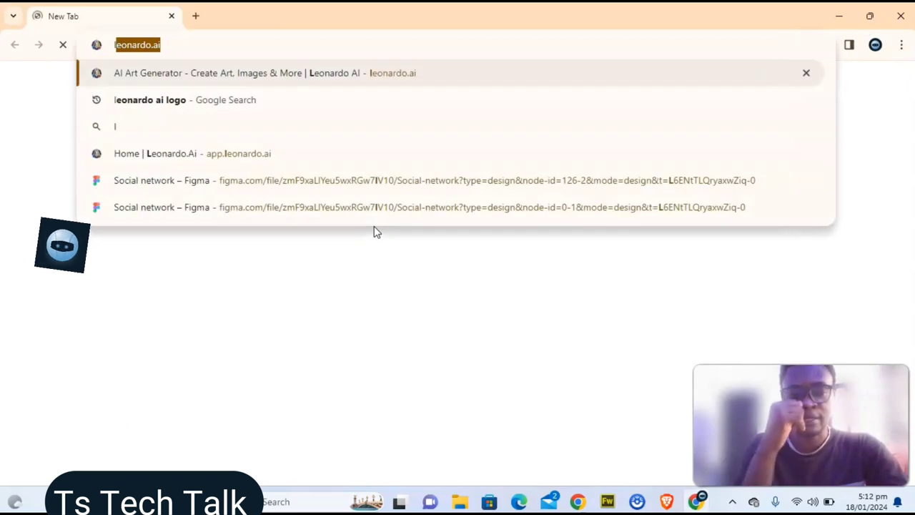
pyautogui.press('Right')
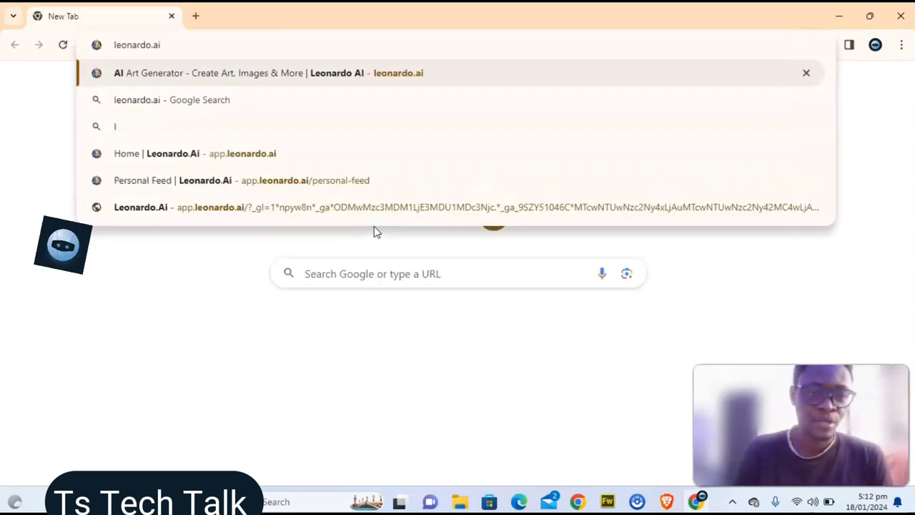
pyautogui.press('Return')
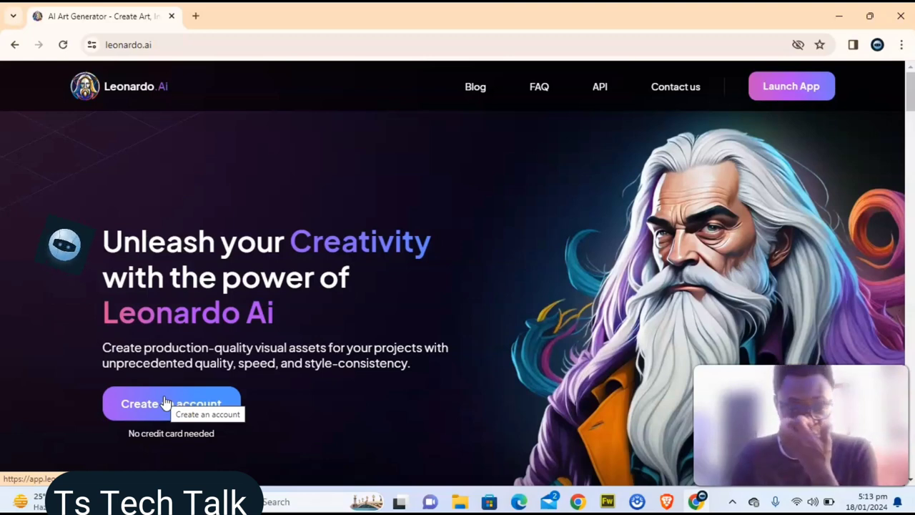
# Step: Launch the Leonardo.Ai web app and advance the tool cards toward Motion
pyautogui.click(775, 88)
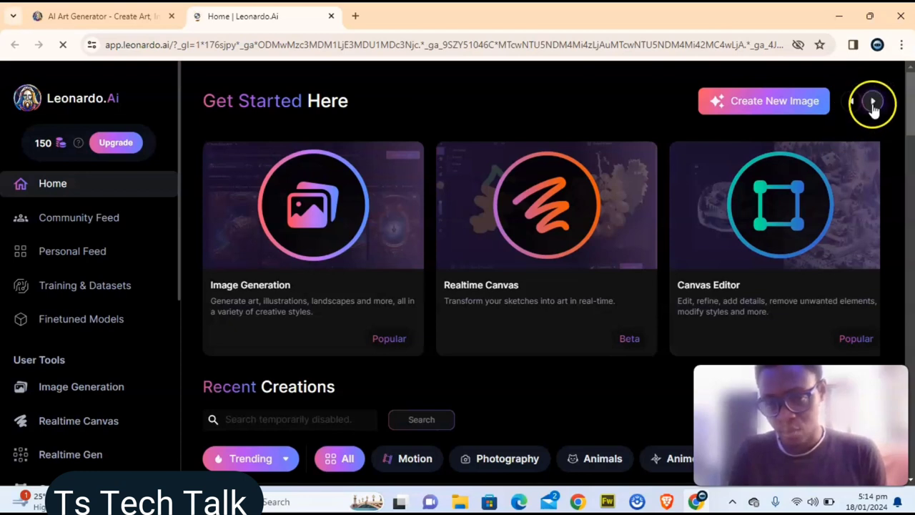
pyautogui.click(873, 101)
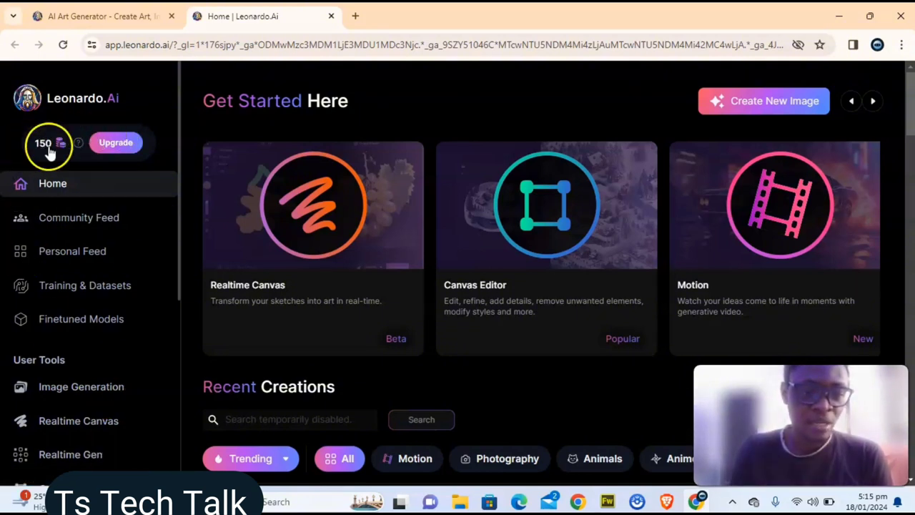
# Step: Open the Community Feed from the sidebar
pyautogui.moveTo(79, 145)
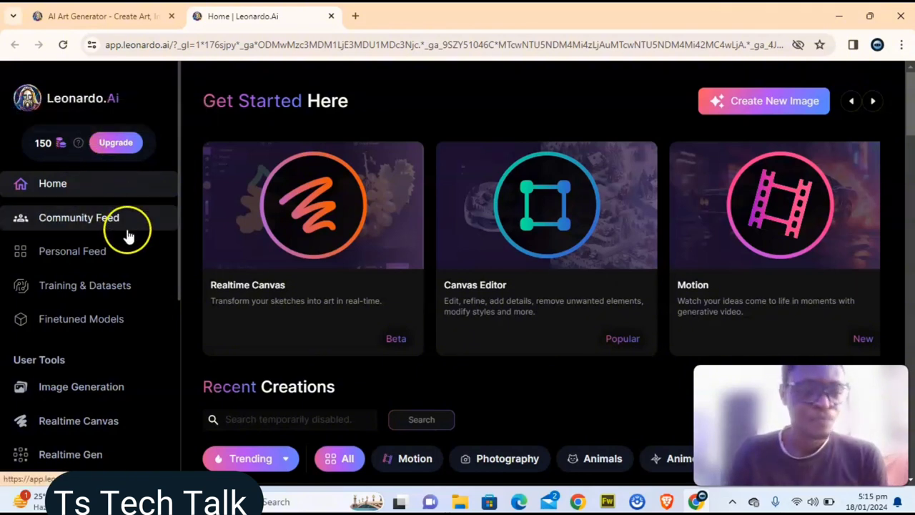
pyautogui.click(64, 223)
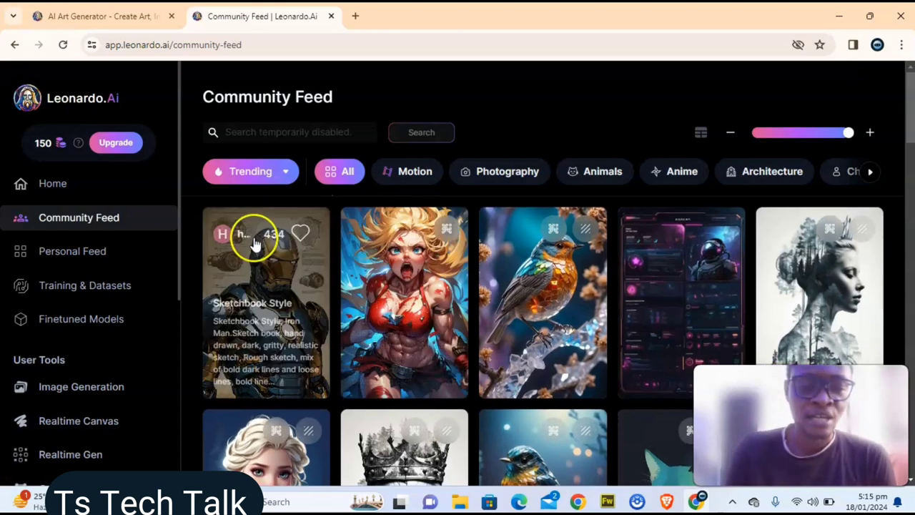
# Step: Sort the Community Feed by New, then switch the sorting to Top
pyautogui.click(260, 184)
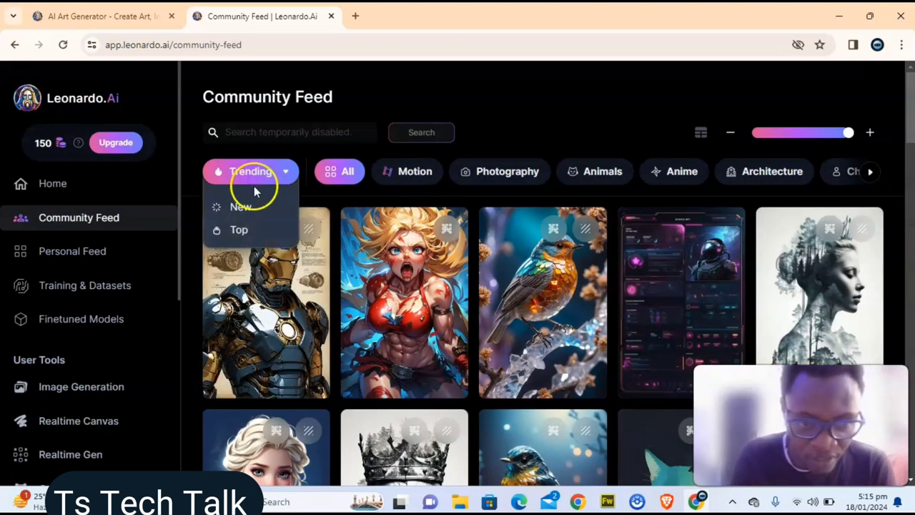
pyautogui.click(240, 207)
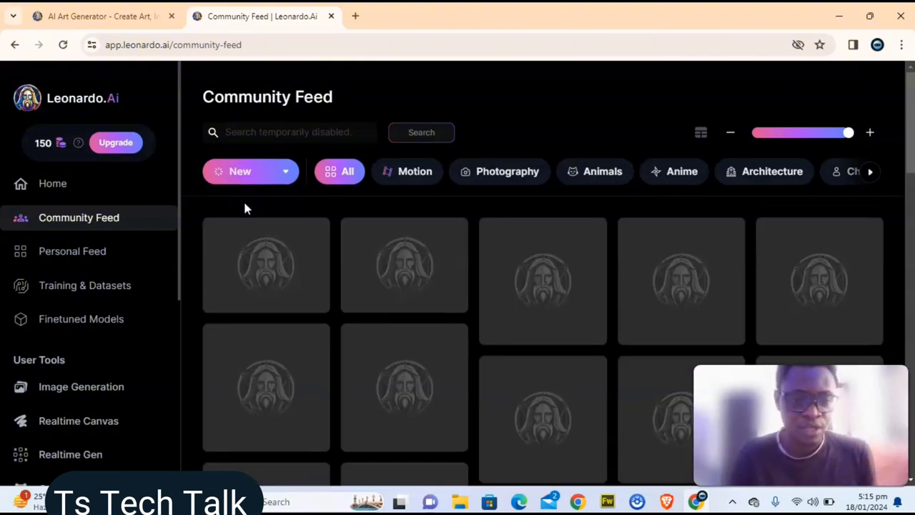
pyautogui.click(276, 174)
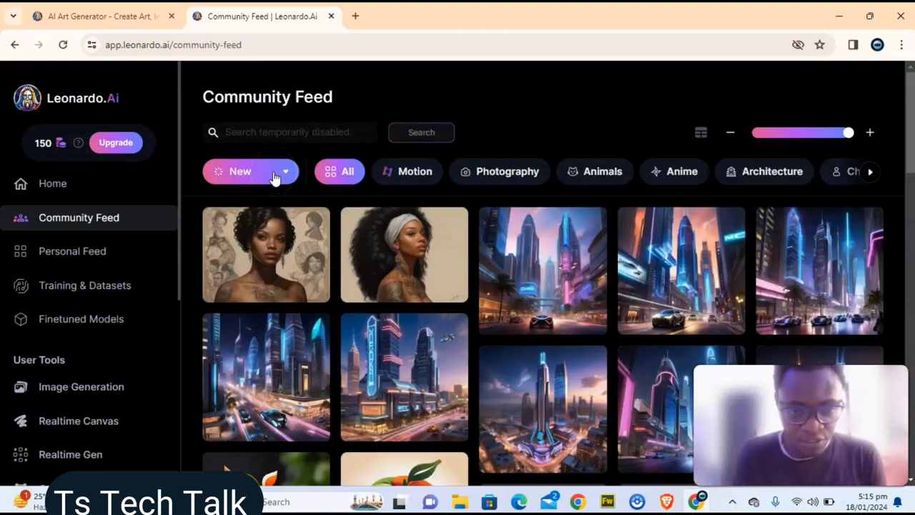
pyautogui.click(276, 175)
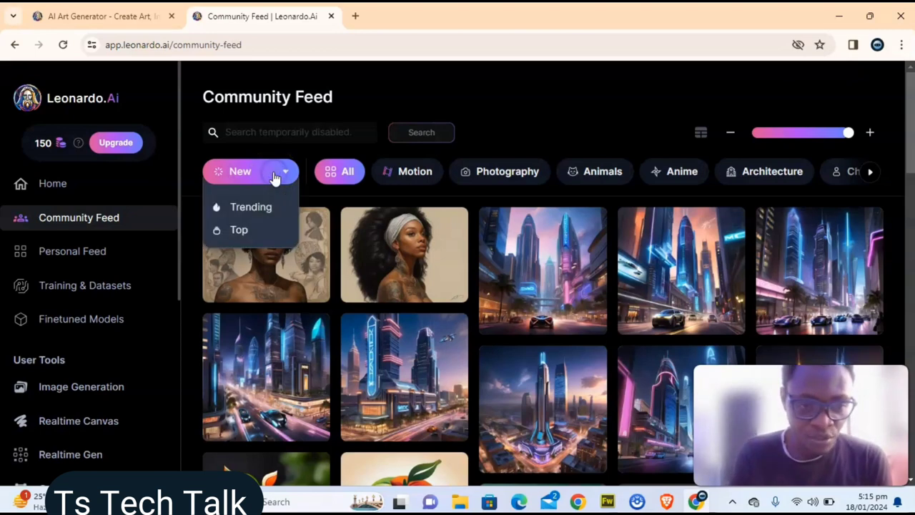
pyautogui.click(235, 230)
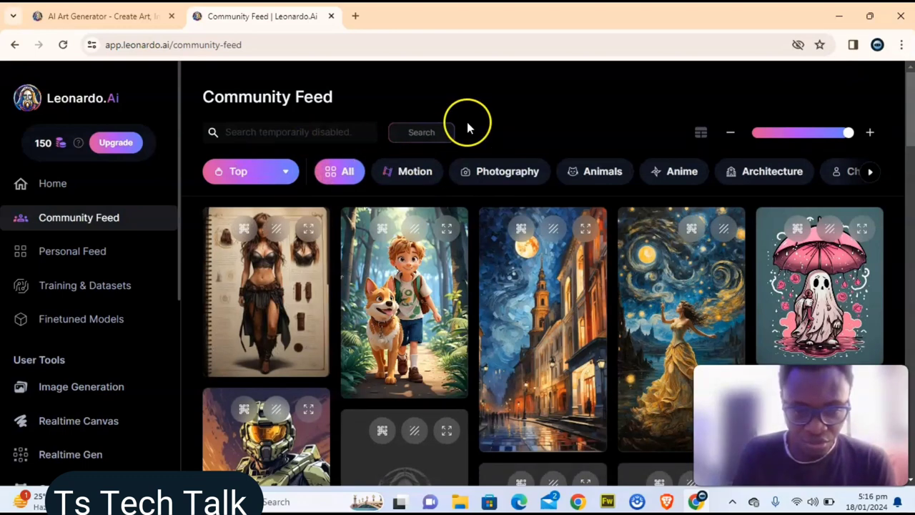
pyautogui.moveTo(388, 292)
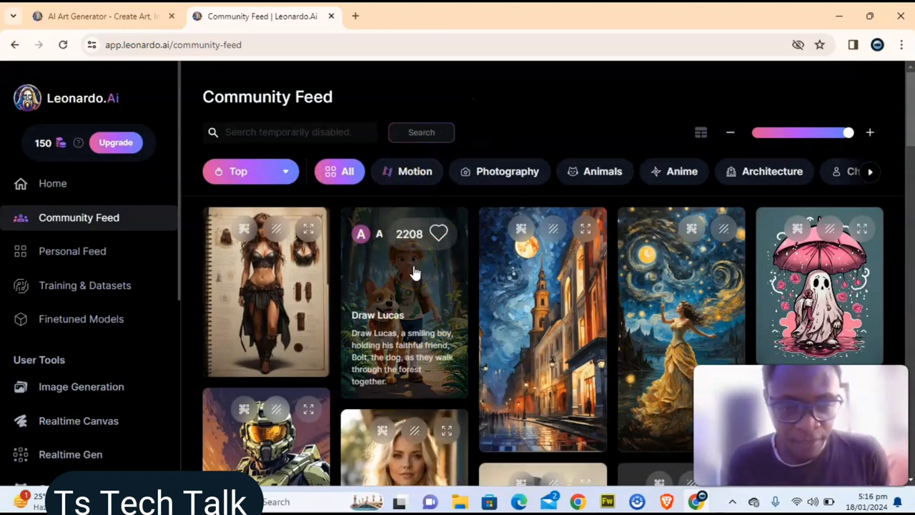
# Step: Open the Draw Lucas boy-and-dog image and remix it into AI Image Generation
pyautogui.click(436, 287)
pyautogui.click(398, 277)
pyautogui.click(419, 281)
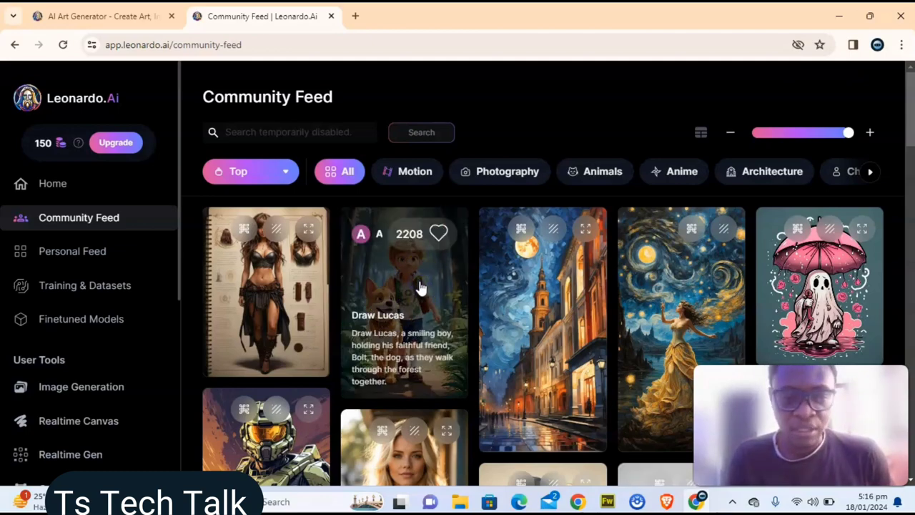
pyautogui.click(420, 288)
pyautogui.click(676, 225)
pyautogui.click(693, 239)
pyautogui.click(682, 238)
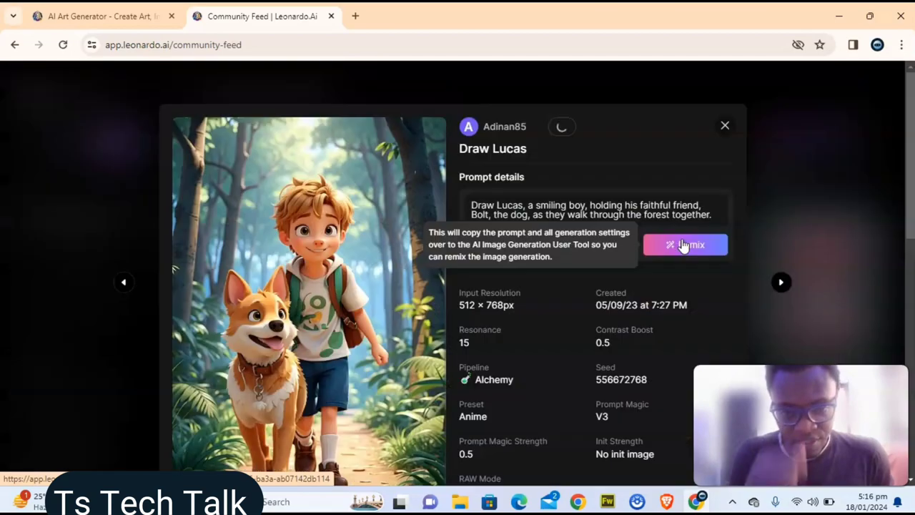
pyautogui.click(345, 307)
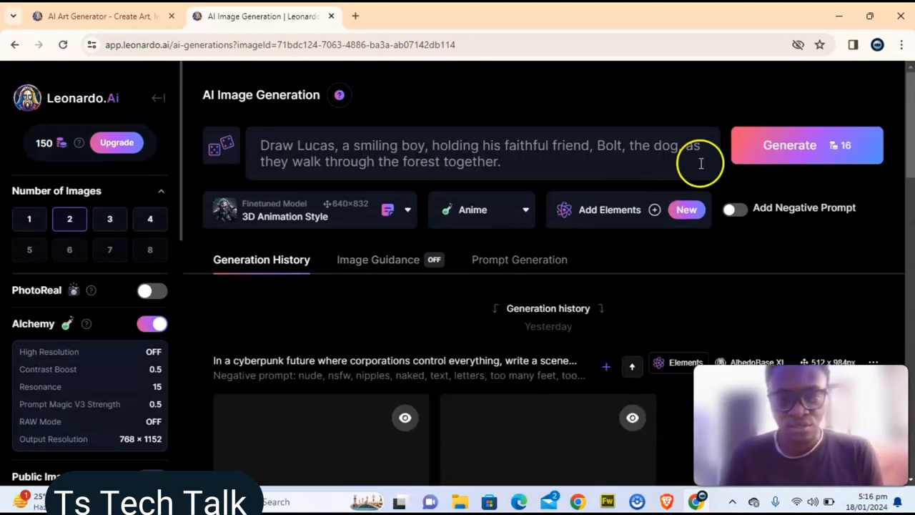
# Step: Replace 'dog' with 'fox' in the prompt and cut Number of Images from 4 to 1
pyautogui.doubleClick(663, 145)
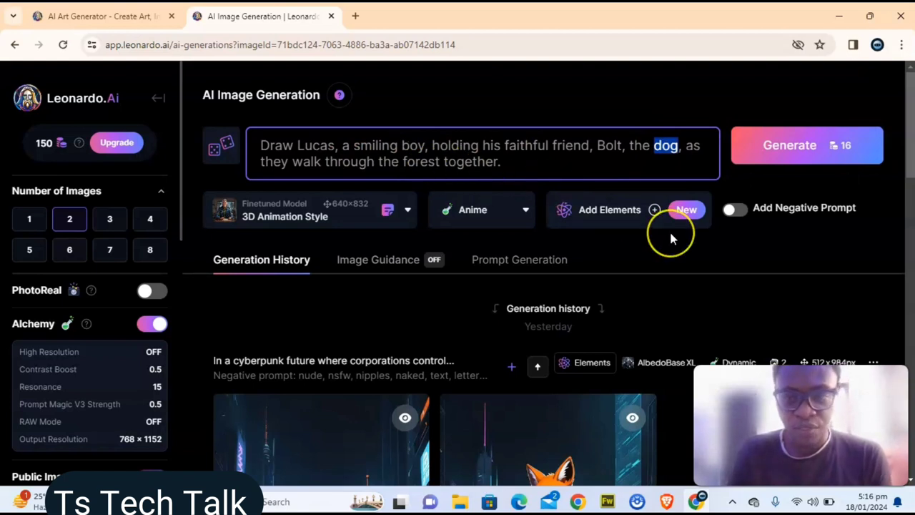
pyautogui.write('fox')
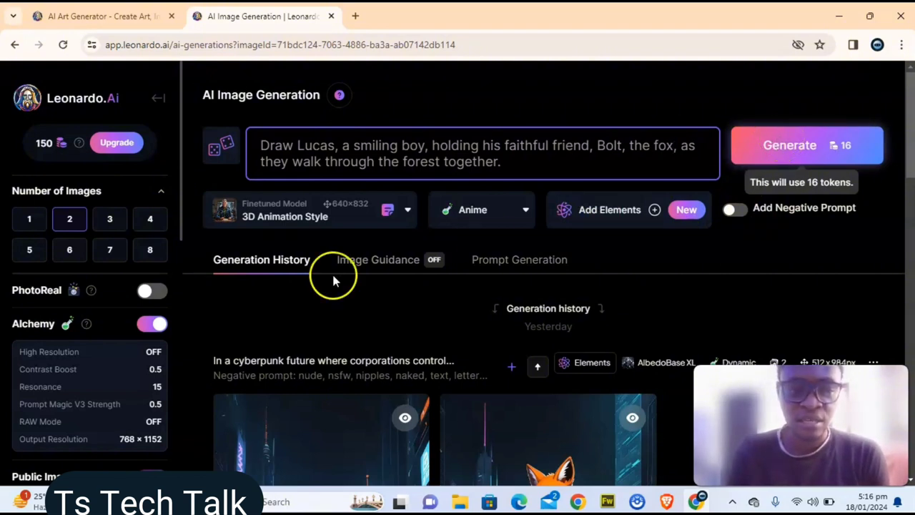
pyautogui.click(150, 222)
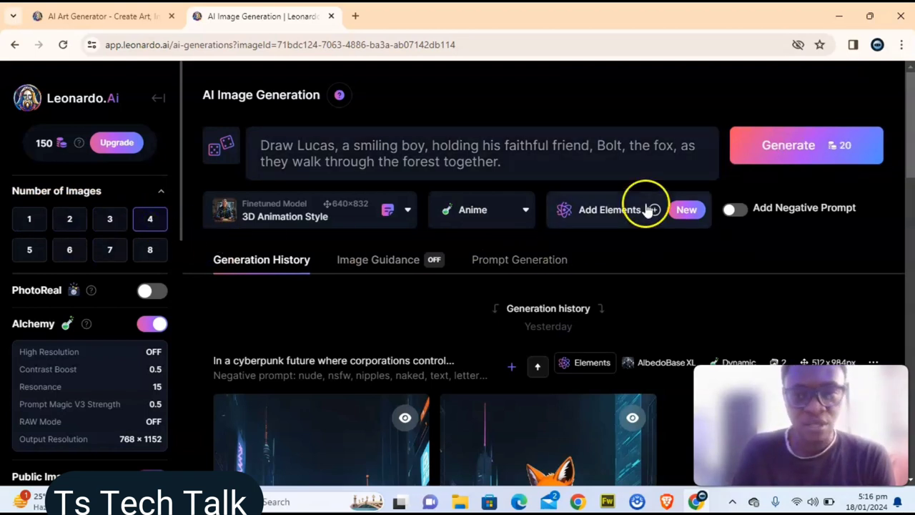
pyautogui.click(781, 150)
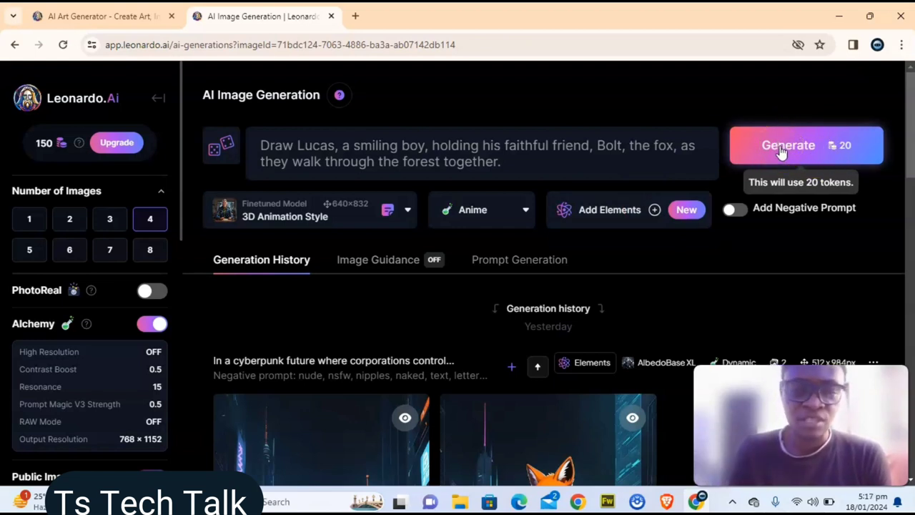
pyautogui.click(69, 224)
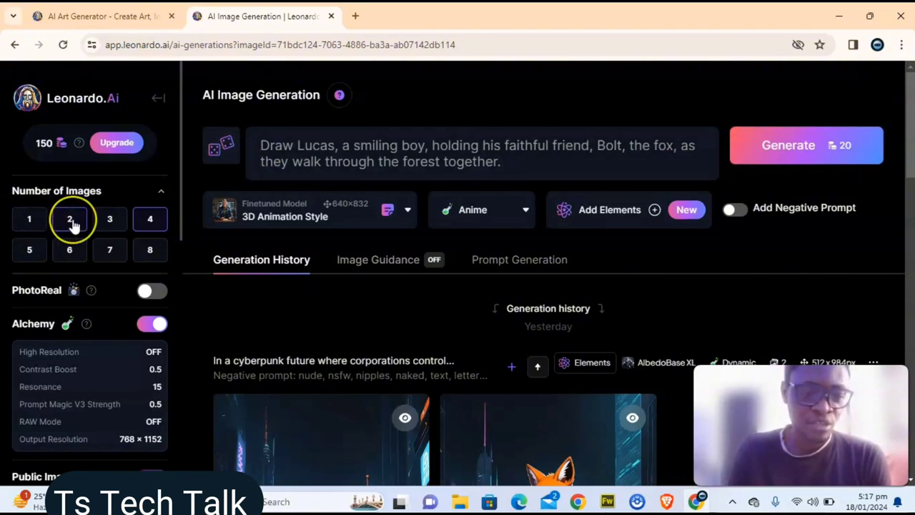
pyautogui.click(71, 223)
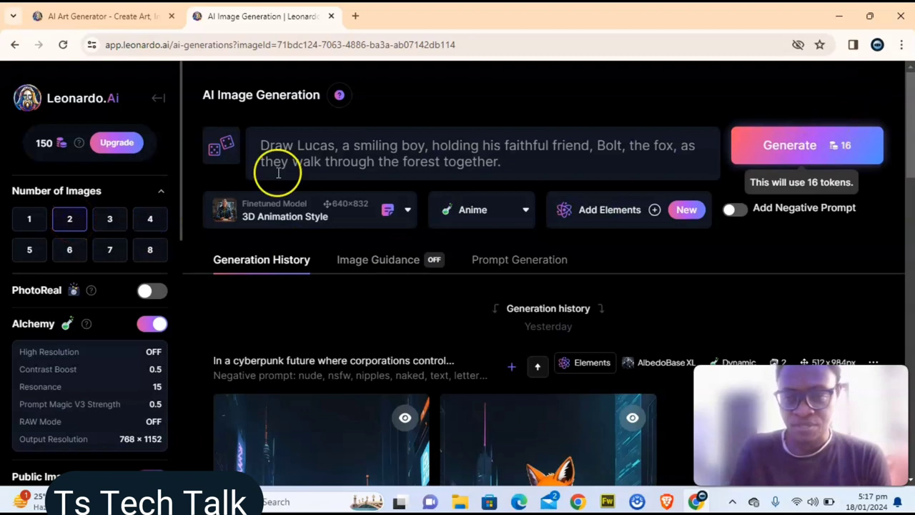
pyautogui.click(29, 224)
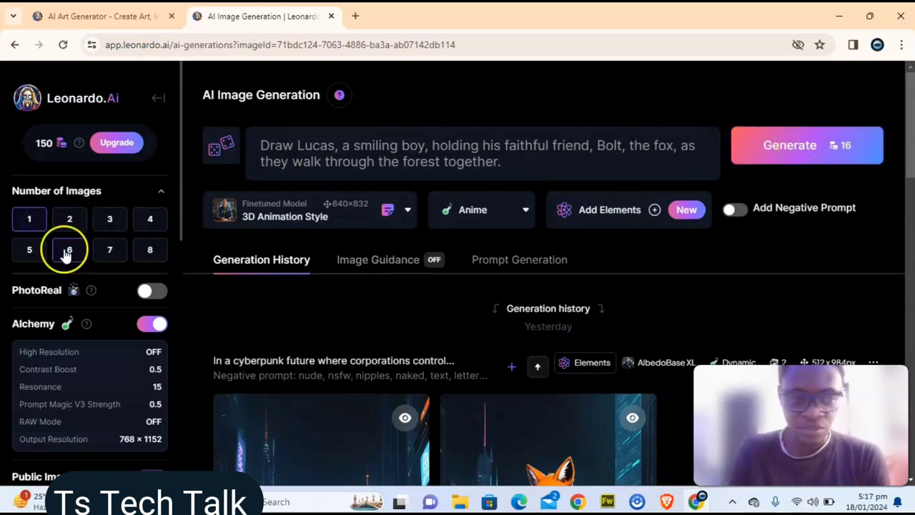
pyautogui.scroll(-3, 81, 321)
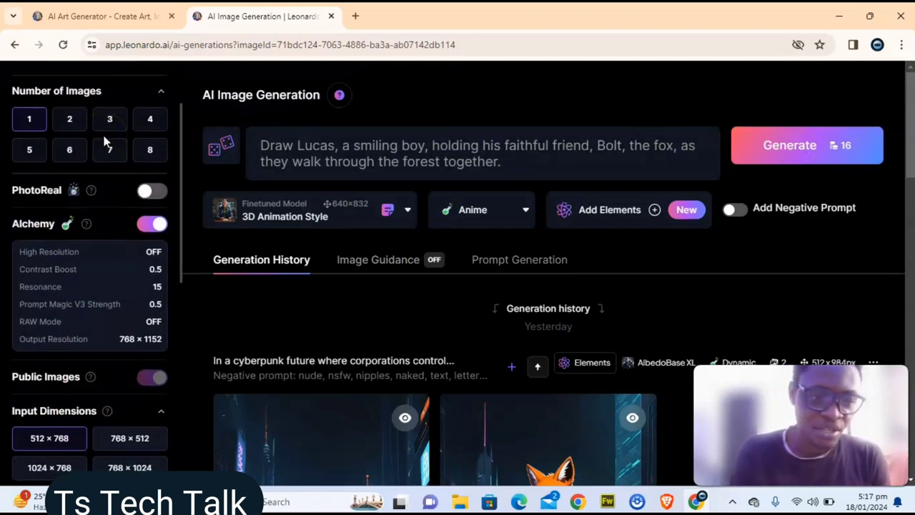
pyautogui.moveTo(91, 191)
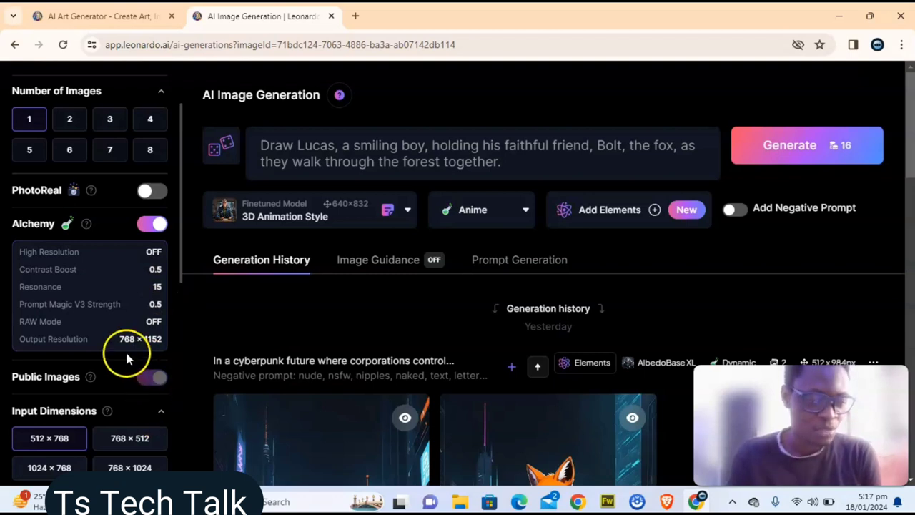
pyautogui.scroll(-3, 127, 358)
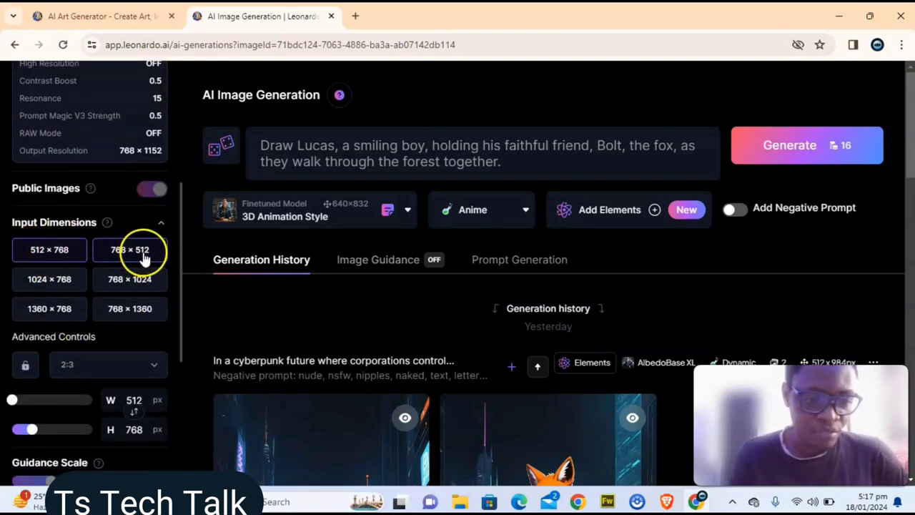
pyautogui.click(66, 284)
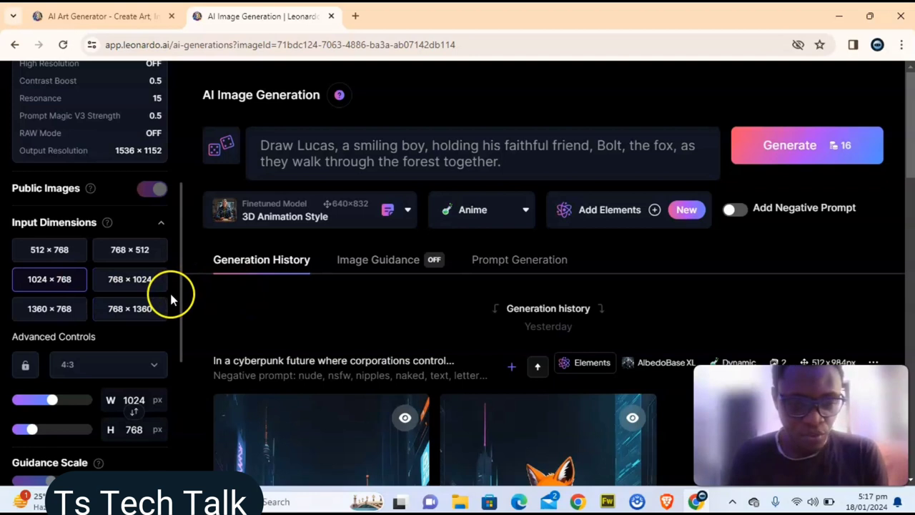
pyautogui.scroll(-2, 105, 309)
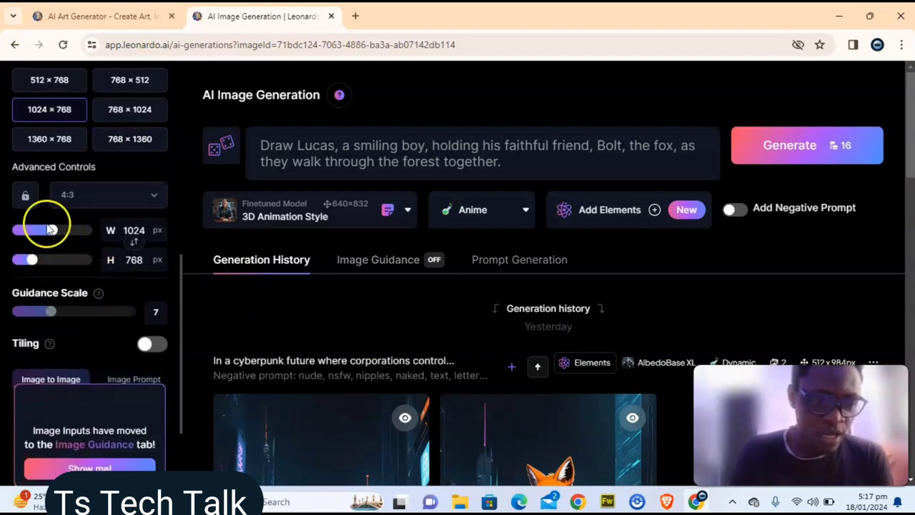
pyautogui.click(95, 199)
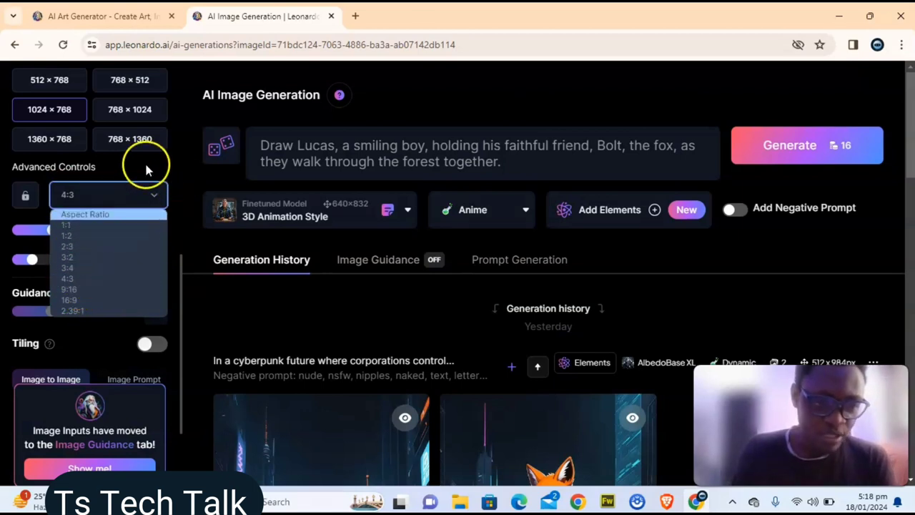
pyautogui.scroll(1, 148, 166)
pyautogui.click(50, 169)
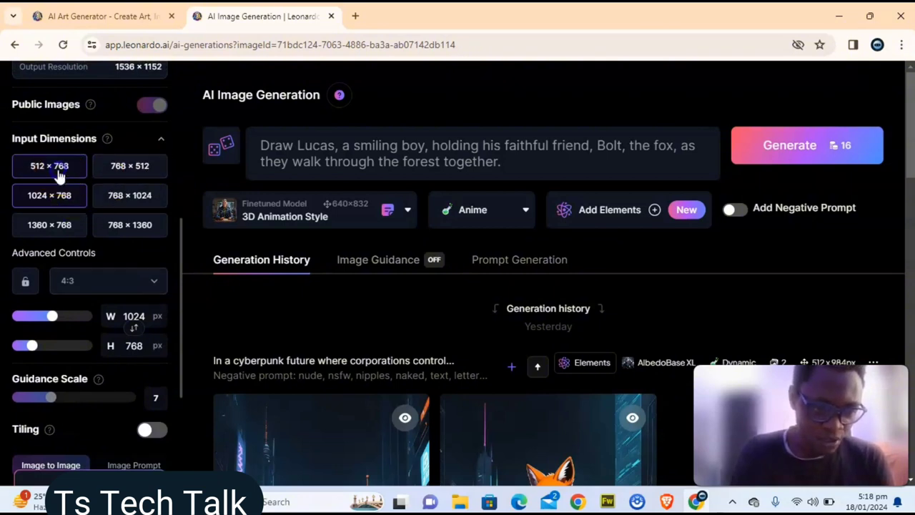
pyautogui.click(106, 224)
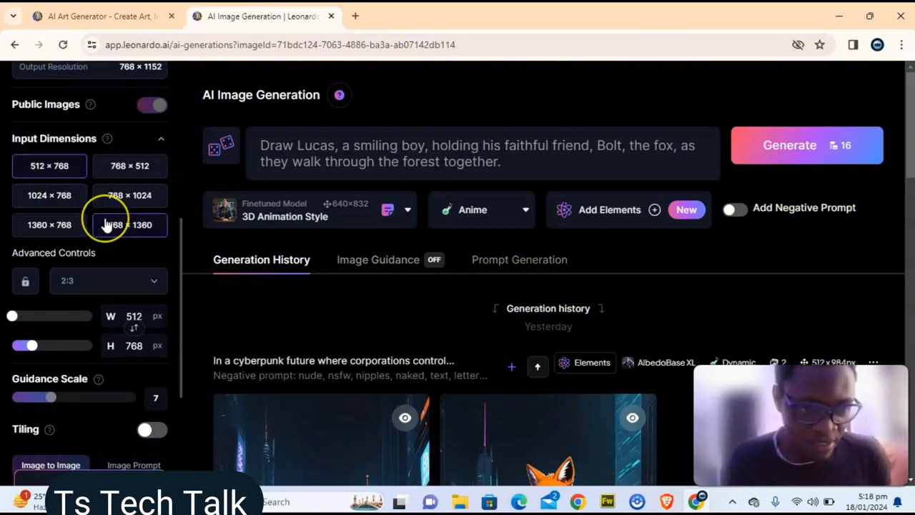
pyautogui.scroll(-1, 106, 225)
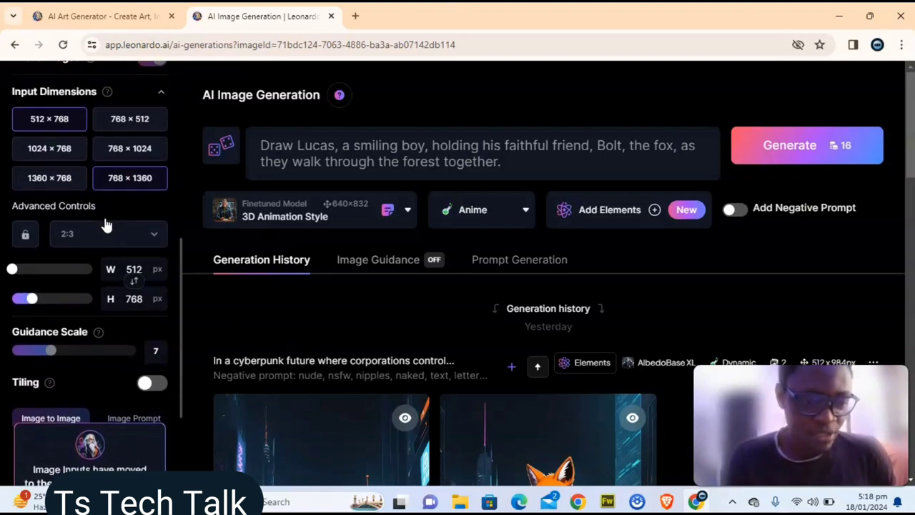
pyautogui.scroll(5, 106, 224)
pyautogui.scroll(-5, 106, 225)
pyautogui.scroll(6, 106, 224)
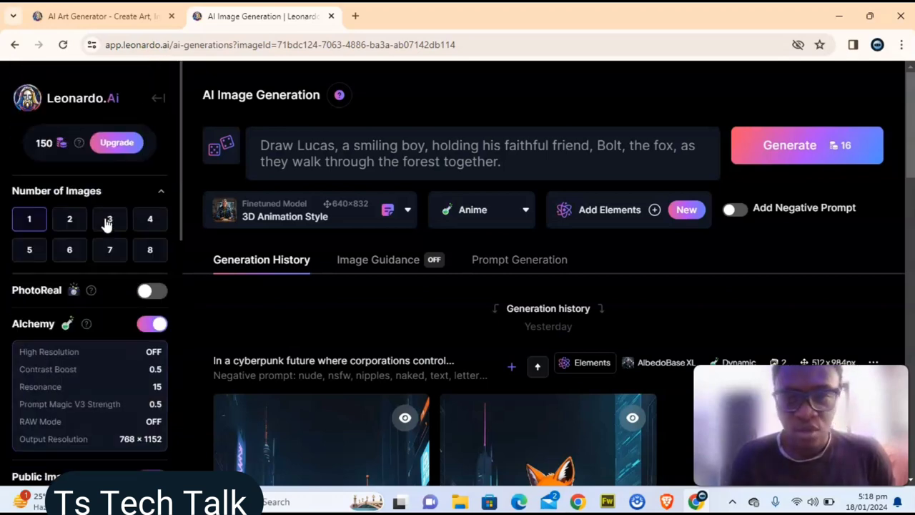
pyautogui.click(777, 149)
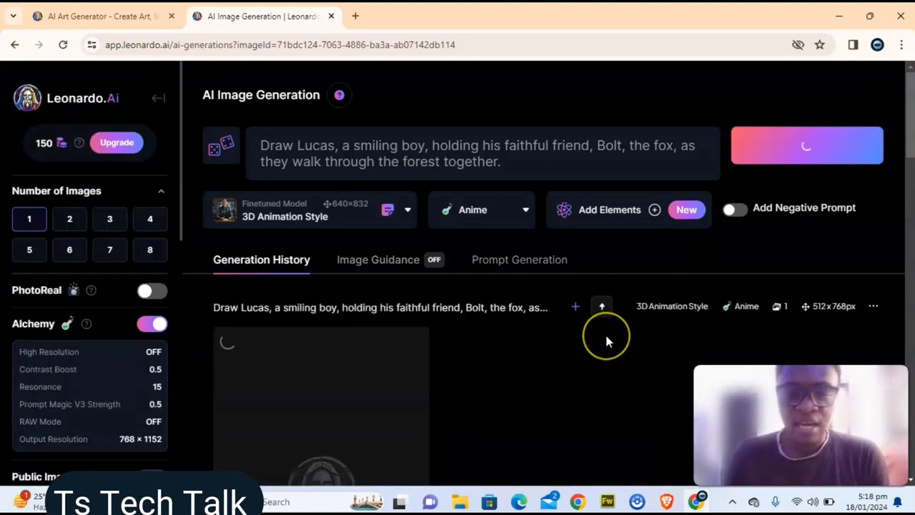
# Step: Scroll through the generation history back up to the new 512×768 boy-and-fox forest image
pyautogui.scroll(-5, 605, 331)
pyautogui.scroll(-1, 605, 336)
pyautogui.scroll(-2, 605, 341)
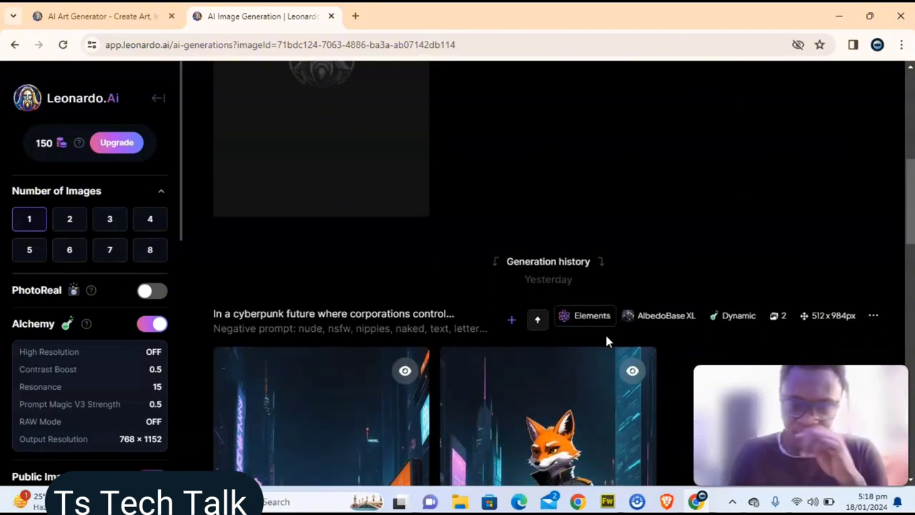
pyautogui.scroll(1, 422, 351)
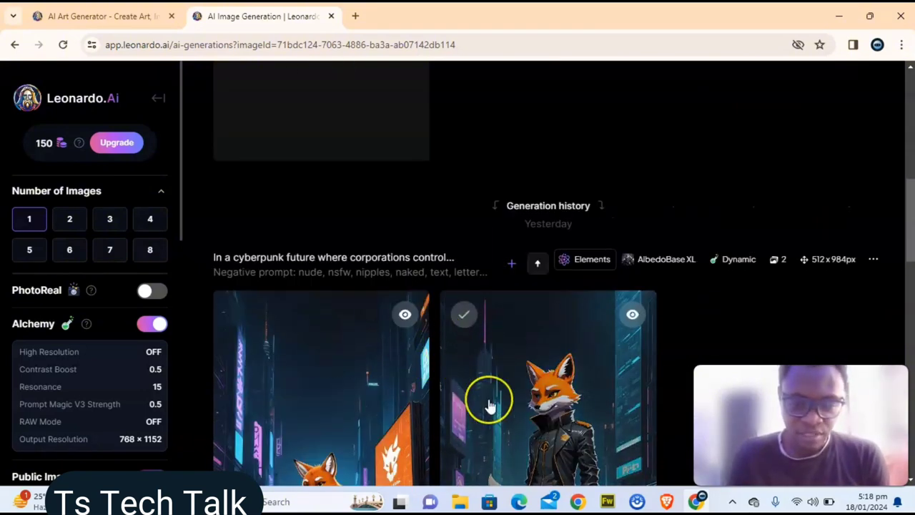
pyautogui.scroll(-3, 490, 404)
pyautogui.scroll(-5, 491, 405)
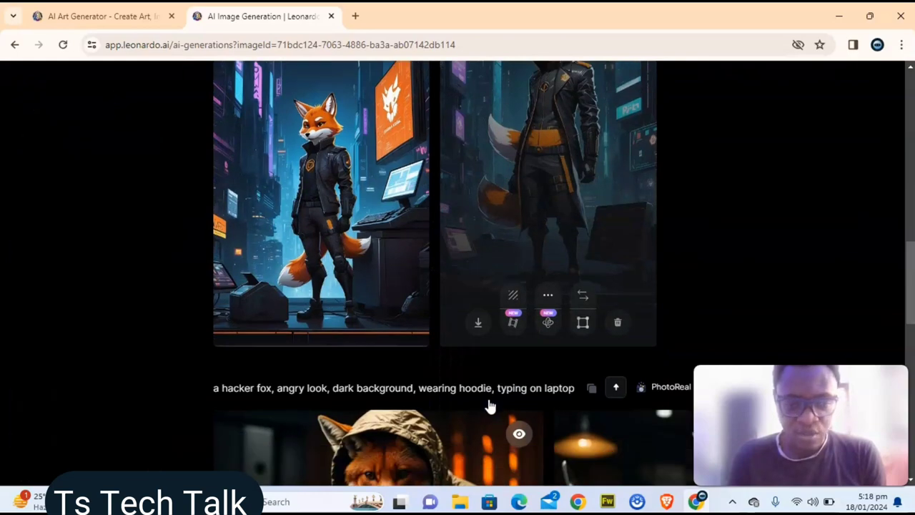
pyautogui.scroll(3, 489, 404)
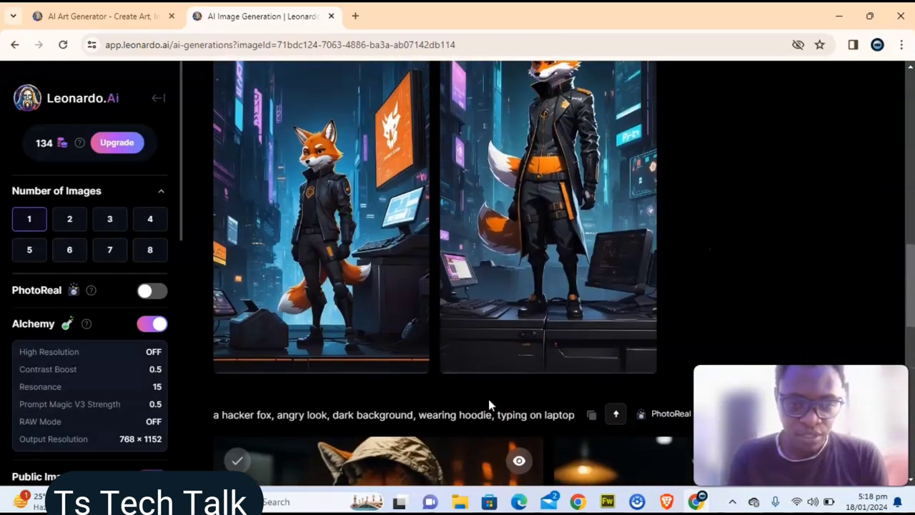
pyautogui.click(556, 348)
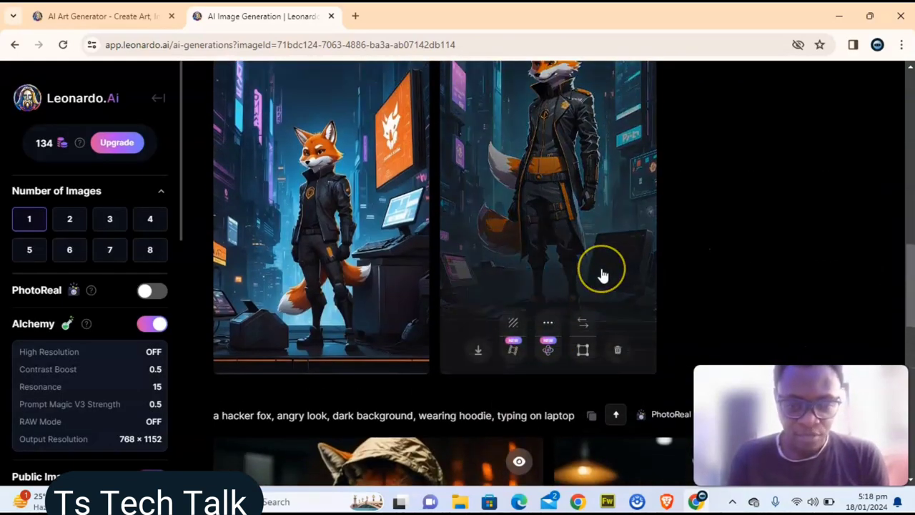
pyautogui.scroll(5, 602, 273)
pyautogui.scroll(3, 602, 274)
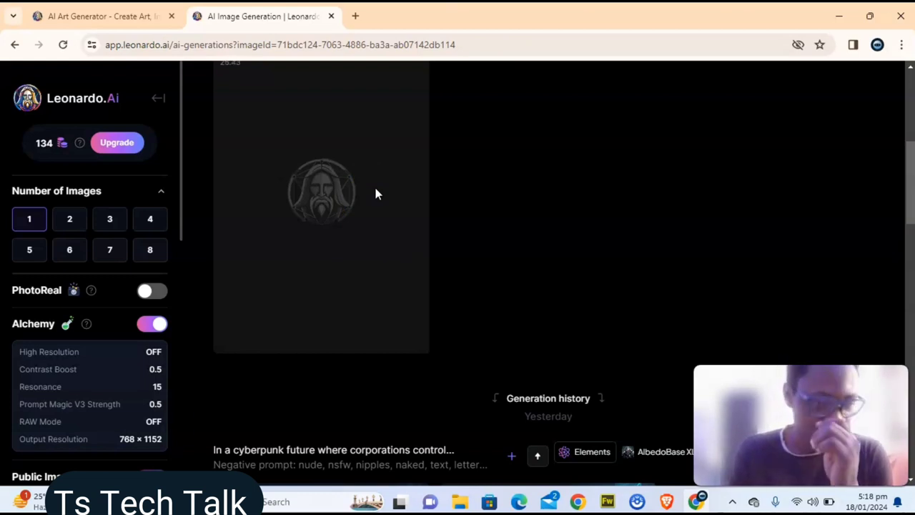
pyautogui.scroll(2, 376, 193)
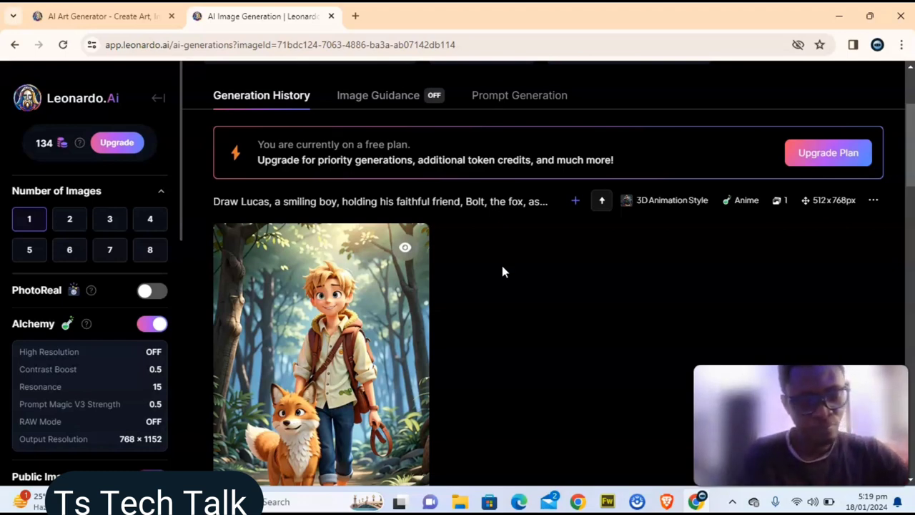
# Step: Enlarge the boy-and-fox image, download it as a JPG, and close the view
pyautogui.scroll(-1, 450, 326)
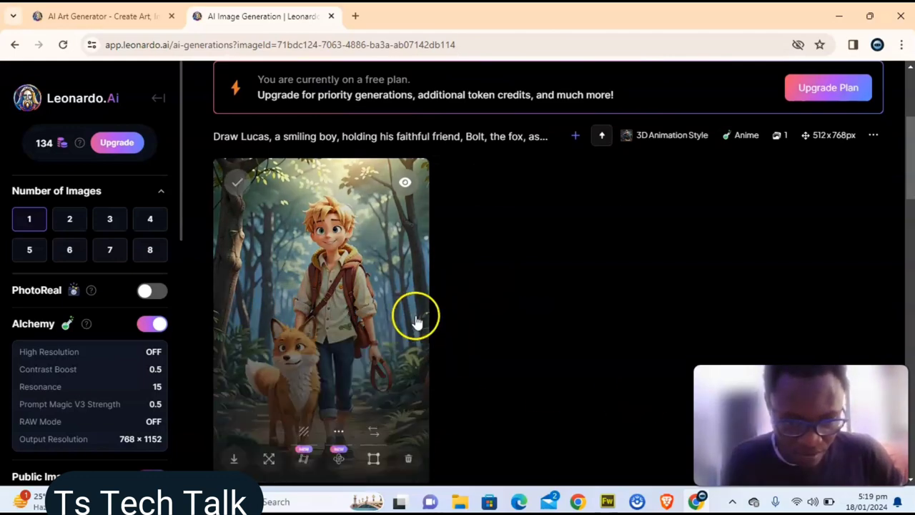
pyautogui.click(387, 307)
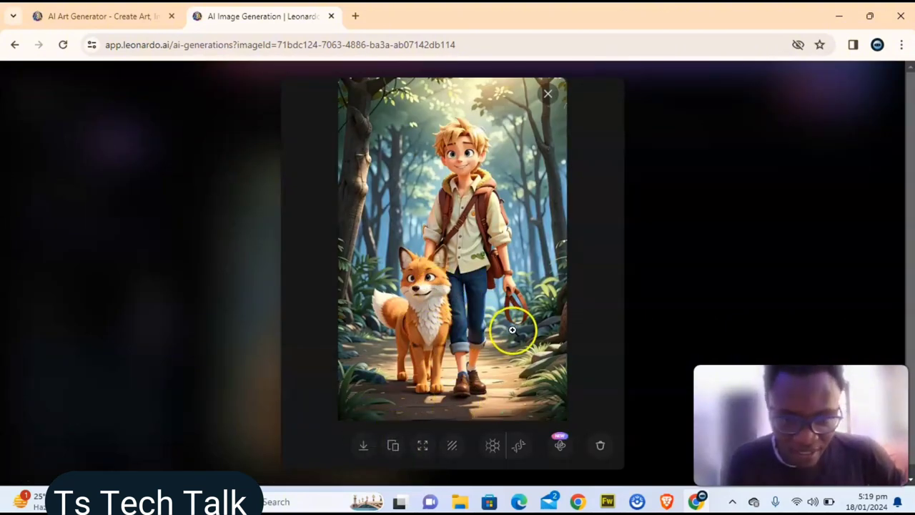
pyautogui.click(364, 446)
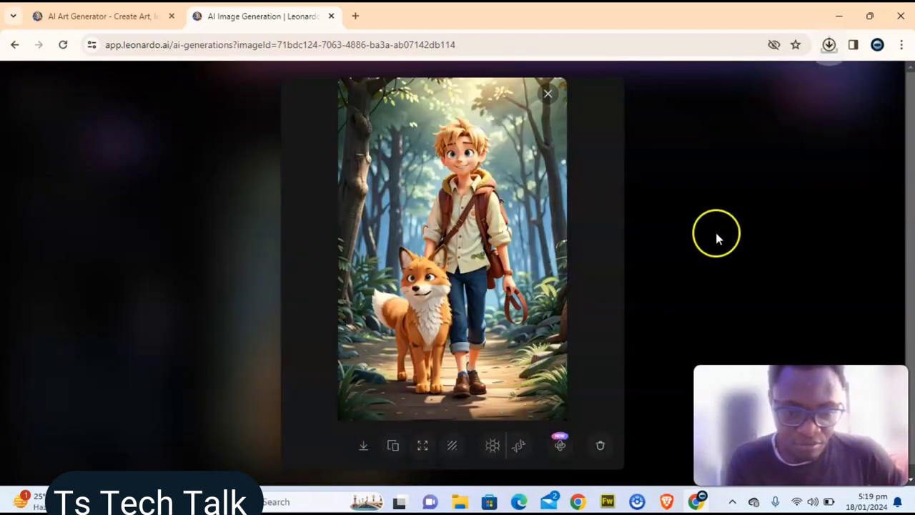
pyautogui.click(699, 193)
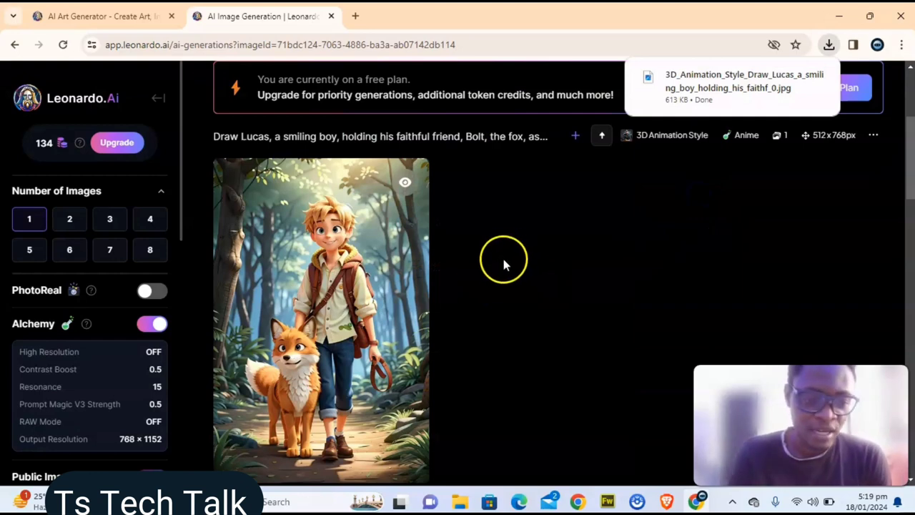
pyautogui.scroll(3, 503, 259)
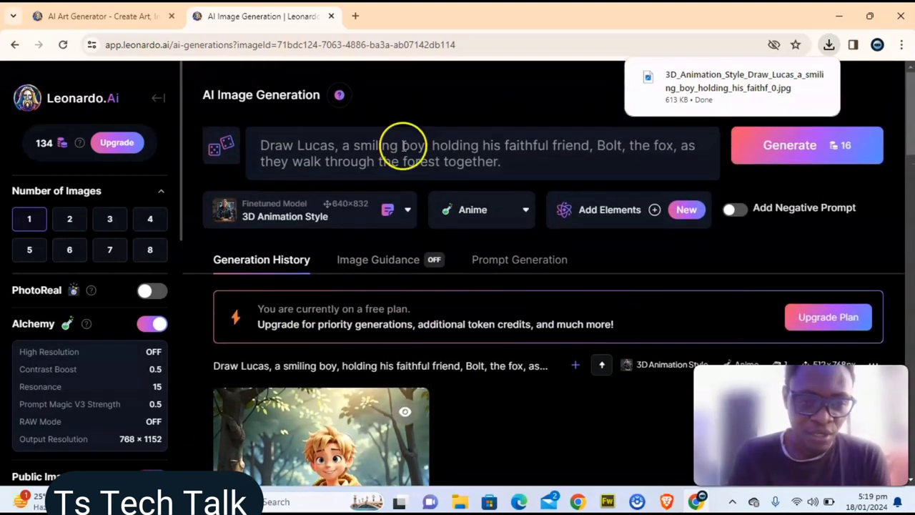
# Step: Return via the home page to Image Generation, focus the boy-and-fox prompt, and show the model list
pyautogui.click(515, 166)
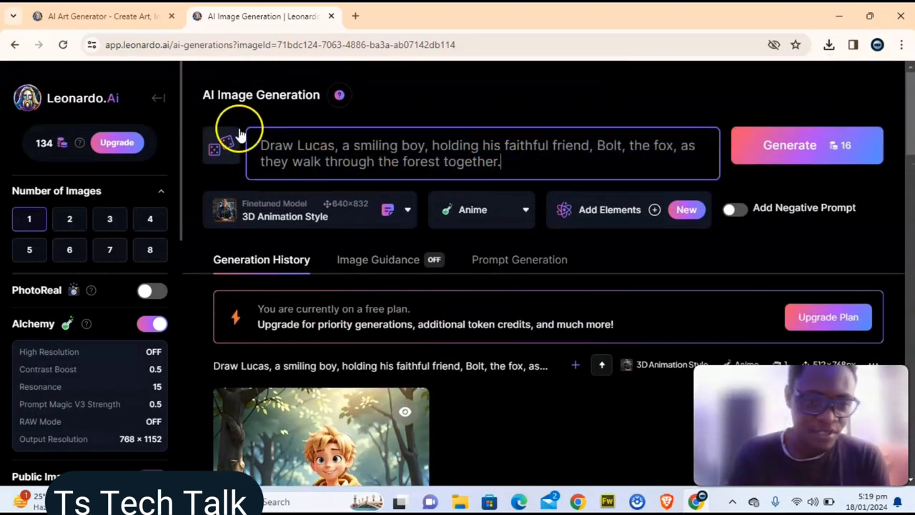
pyautogui.click(79, 100)
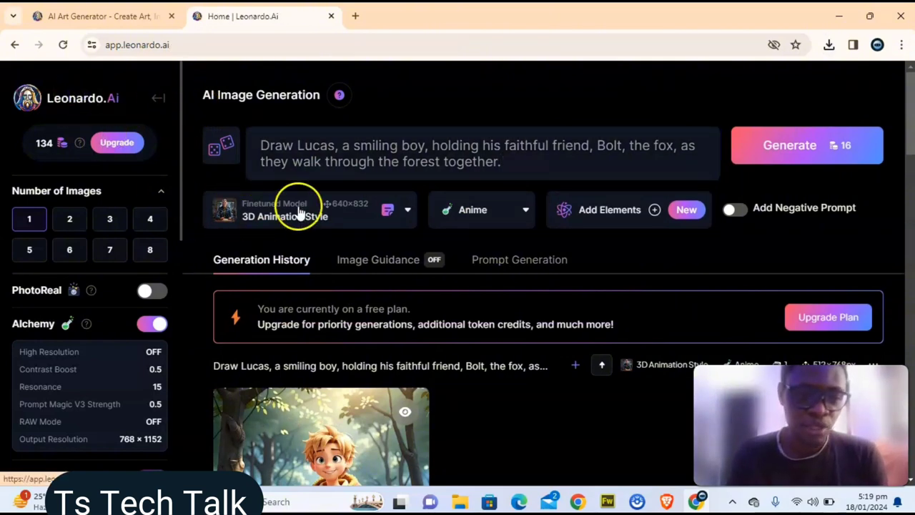
pyautogui.scroll(-2, 100, 357)
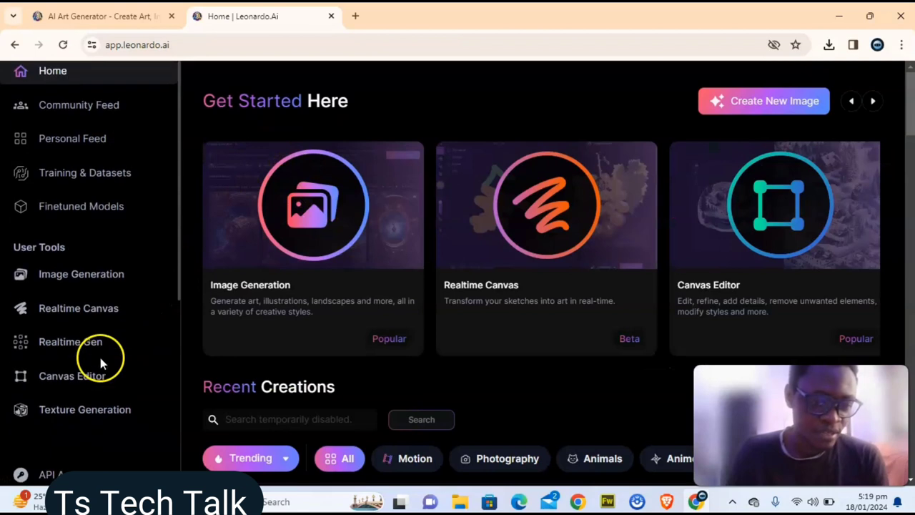
pyautogui.click(85, 274)
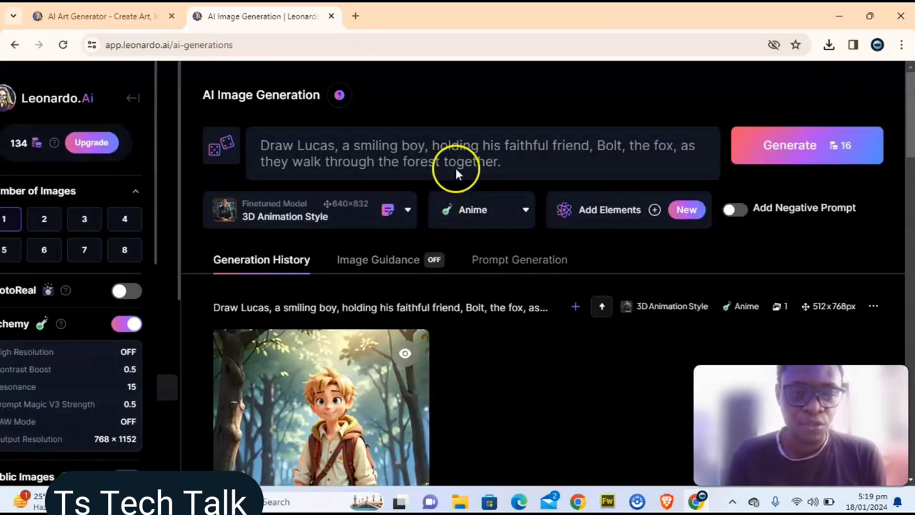
pyautogui.click(406, 150)
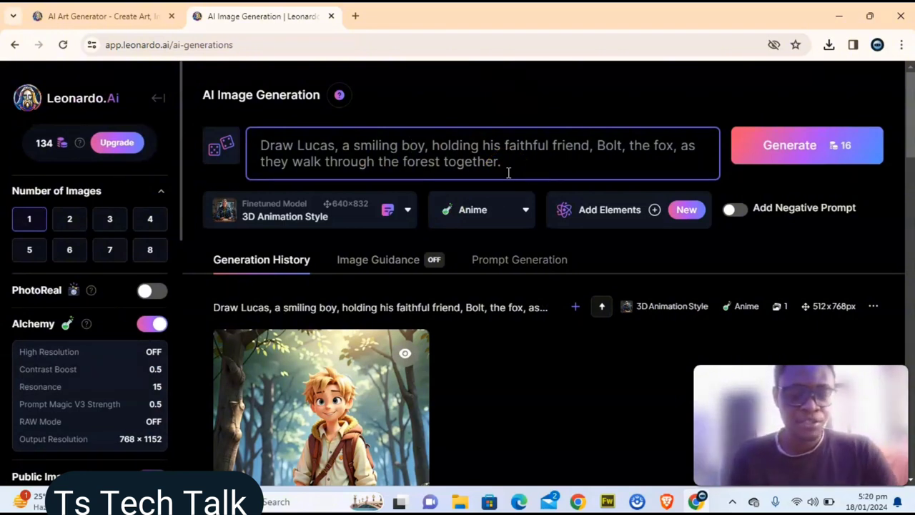
pyautogui.click(309, 218)
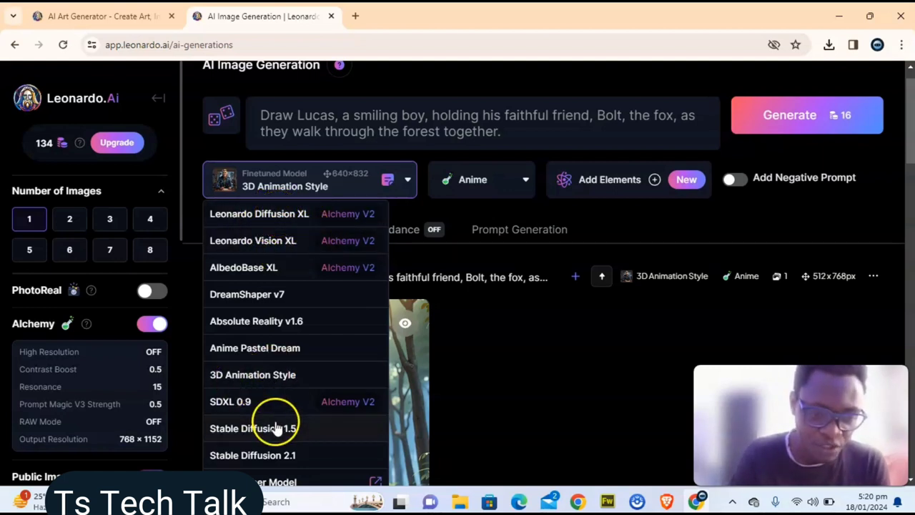
# Step: Select Leonardo Diffusion XL as the model and regenerate the boy-and-fox prompt
pyautogui.scroll(-2, 265, 429)
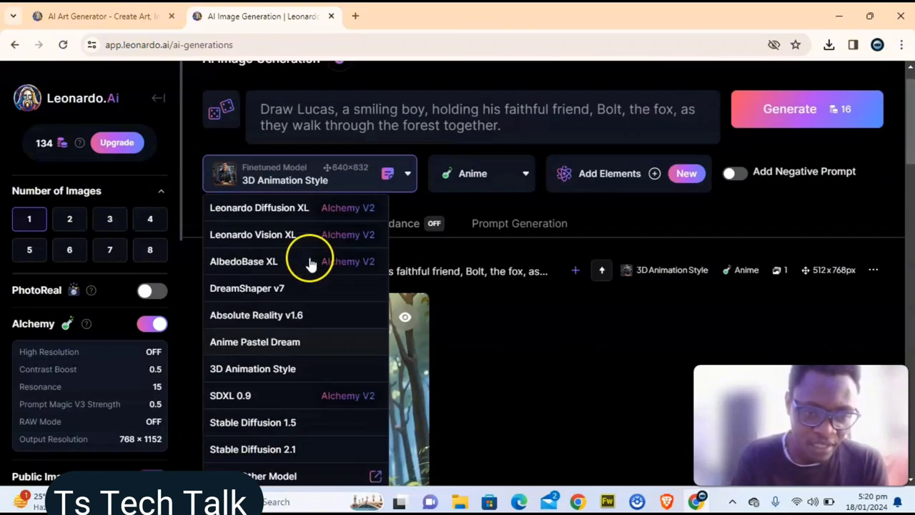
pyautogui.scroll(2, 310, 262)
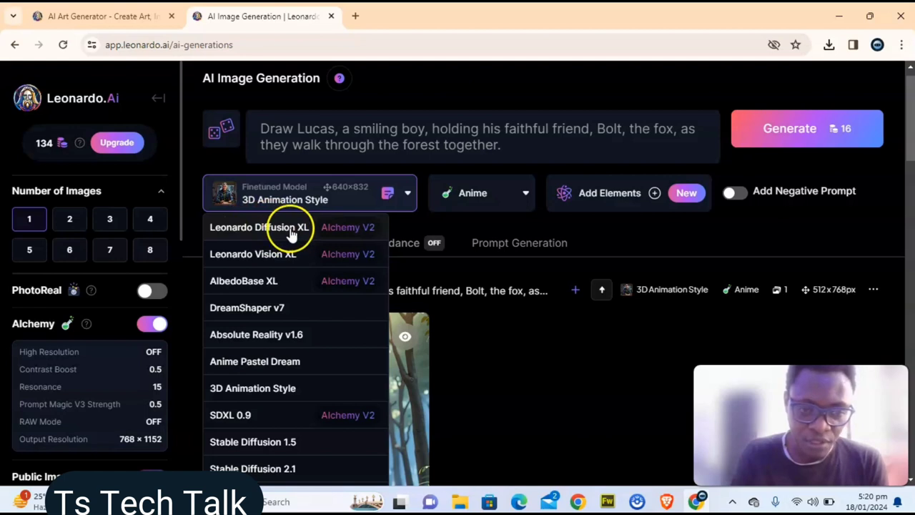
pyautogui.click(286, 232)
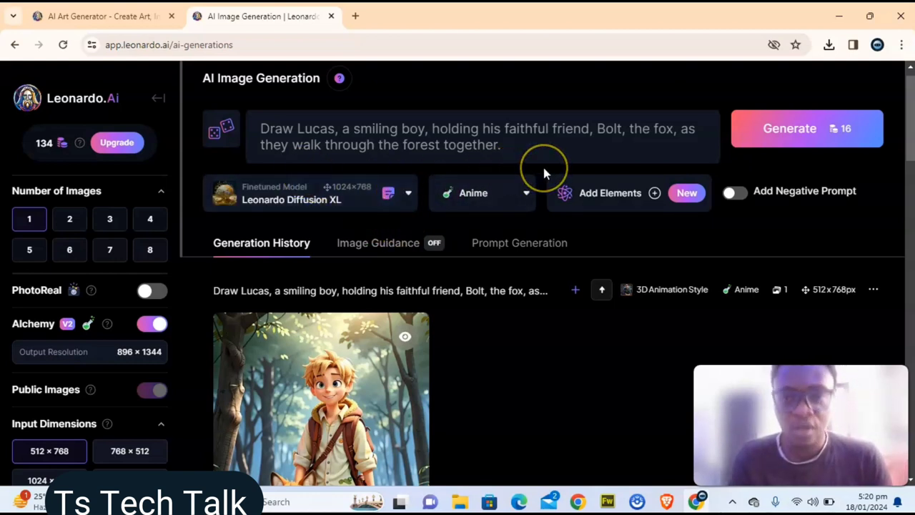
pyautogui.click(786, 136)
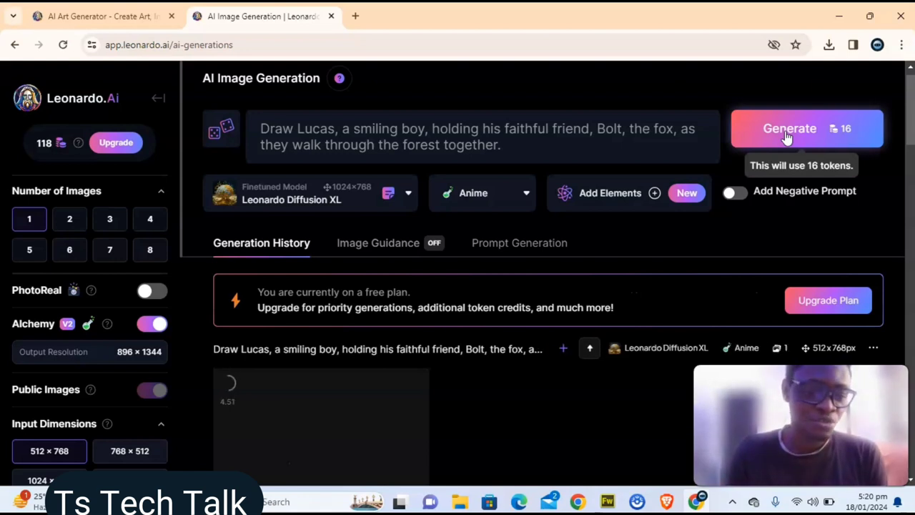
# Step: View the new Leonardo Diffusion XL boy-and-fox image full size, then close it
pyautogui.scroll(-2, 601, 274)
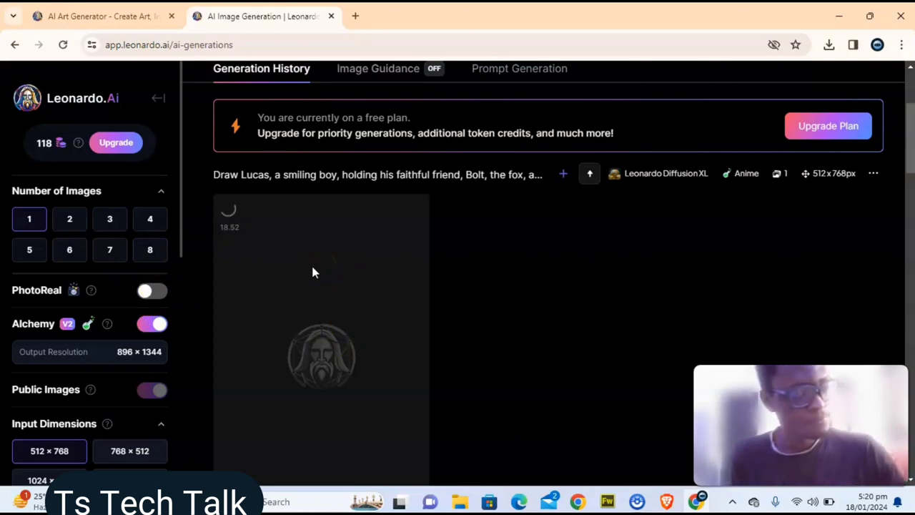
pyautogui.scroll(-2, 499, 433)
pyautogui.scroll(-2, 359, 404)
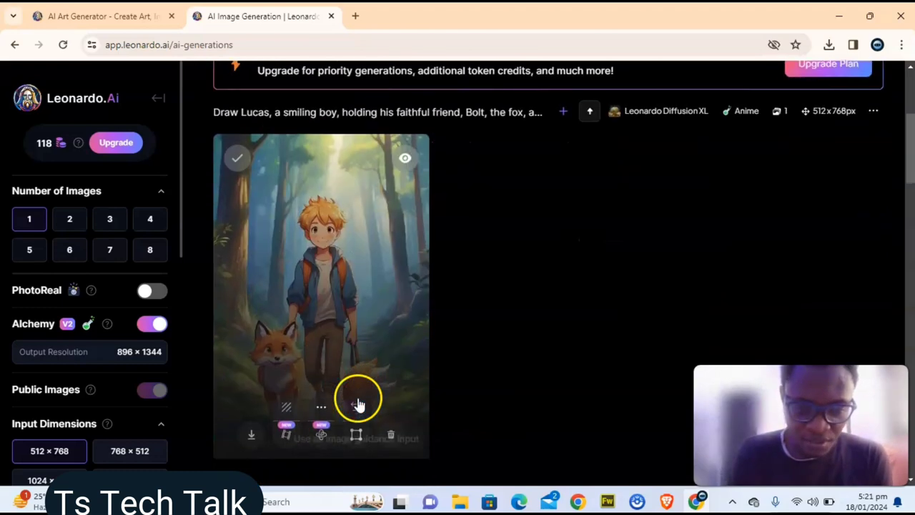
pyautogui.click(278, 285)
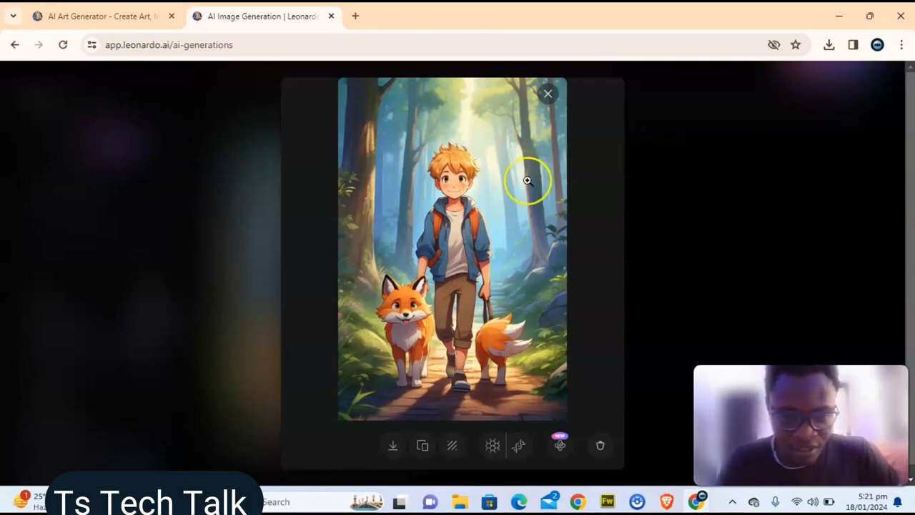
pyautogui.click(549, 93)
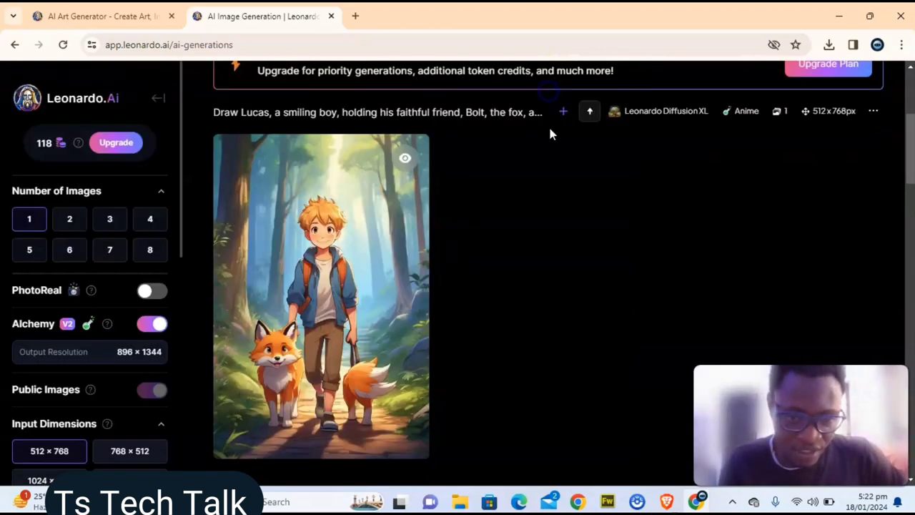
pyautogui.scroll(-1, 544, 282)
pyautogui.scroll(-4, 546, 289)
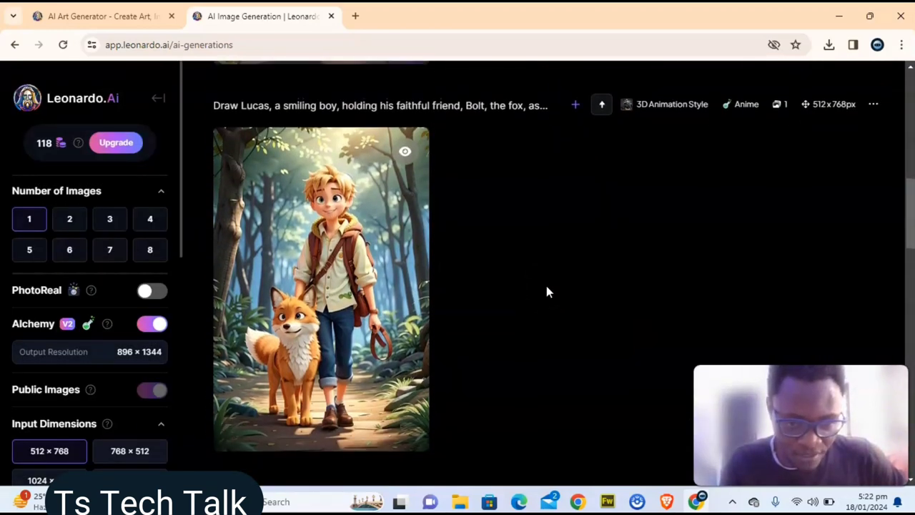
pyautogui.scroll(2, 546, 289)
pyautogui.scroll(-3, 546, 292)
pyautogui.scroll(2, 546, 292)
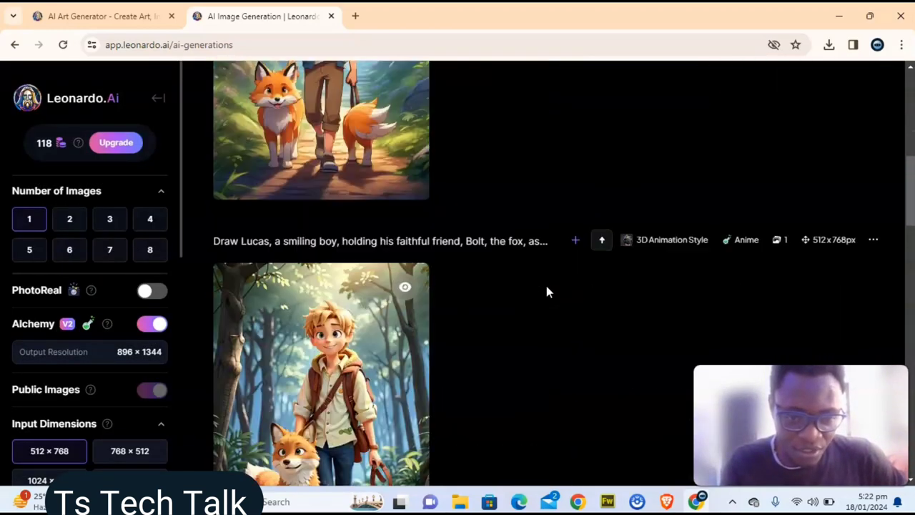
pyautogui.scroll(-3, 546, 292)
pyautogui.scroll(4, 546, 292)
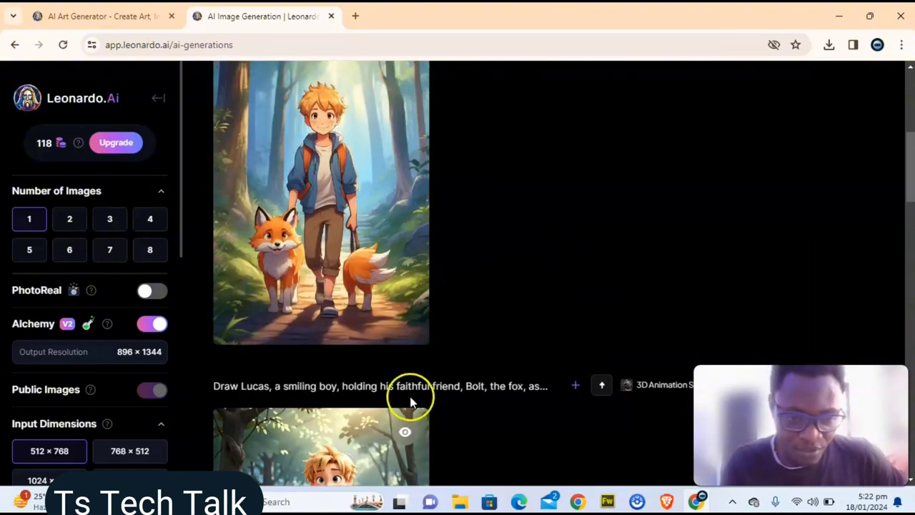
pyautogui.scroll(-3, 411, 398)
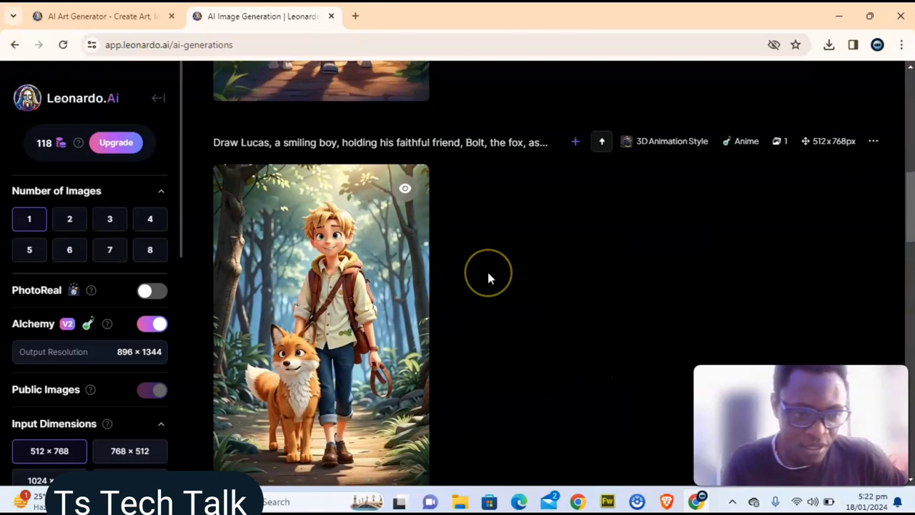
pyautogui.scroll(4, 488, 277)
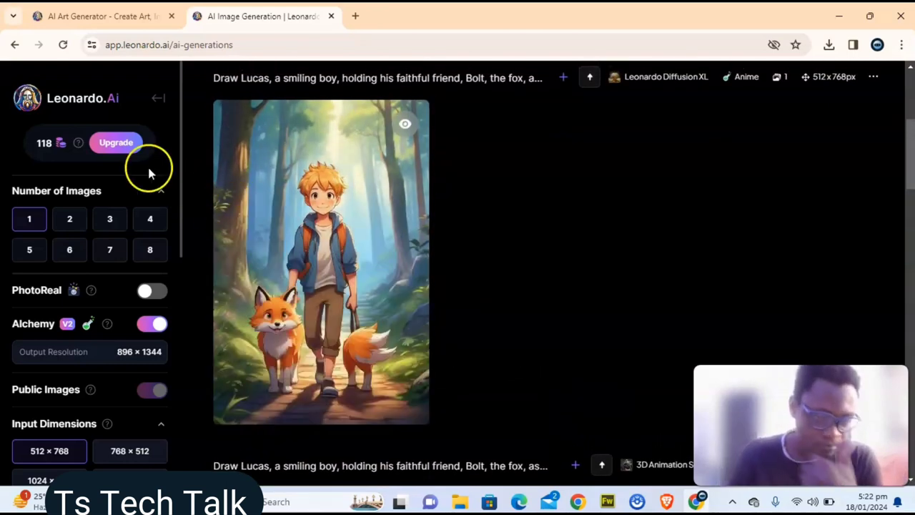
pyautogui.scroll(3, 147, 165)
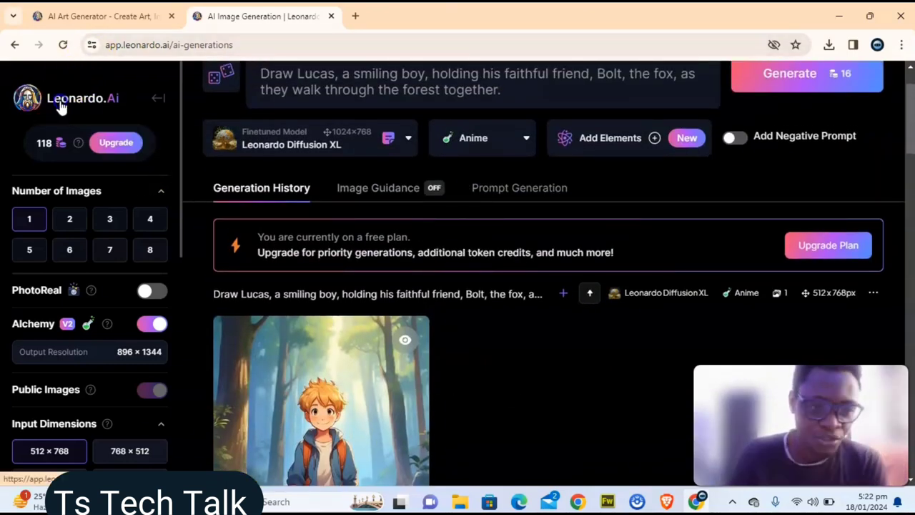
# Step: Return to the Home page and open Realtime Canvas from the sidebar
pyautogui.click(61, 106)
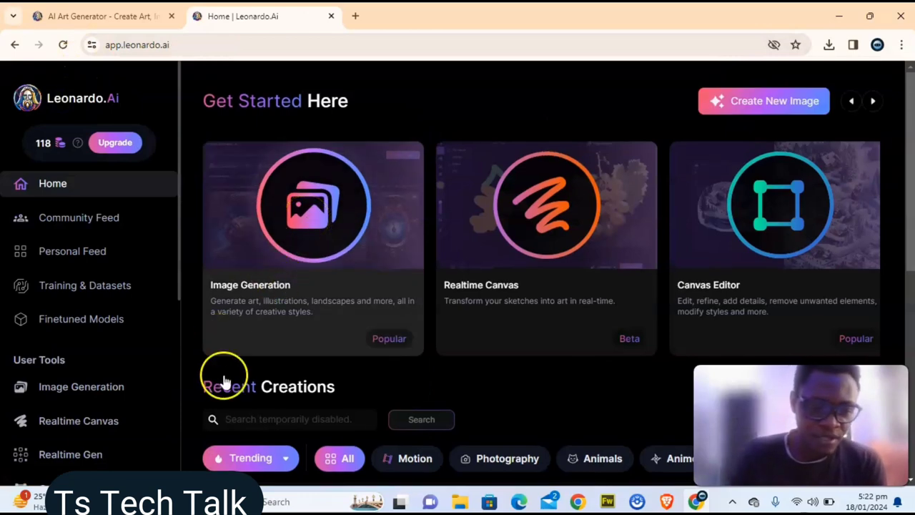
pyautogui.scroll(-2, 223, 372)
pyautogui.scroll(-3, 122, 424)
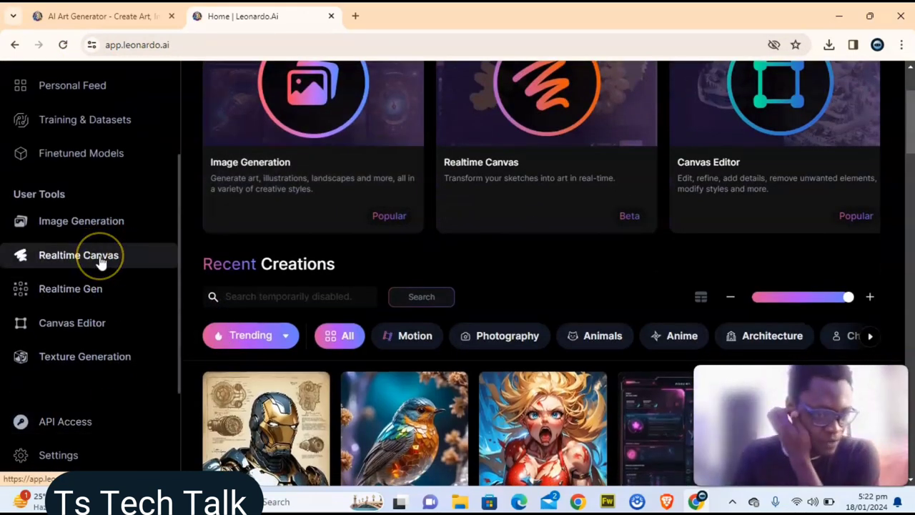
pyautogui.click(55, 250)
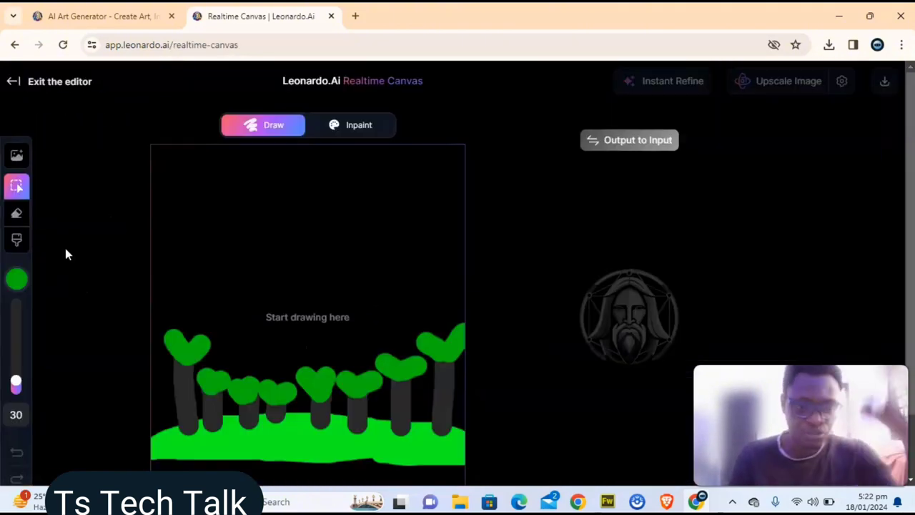
pyautogui.click(314, 218)
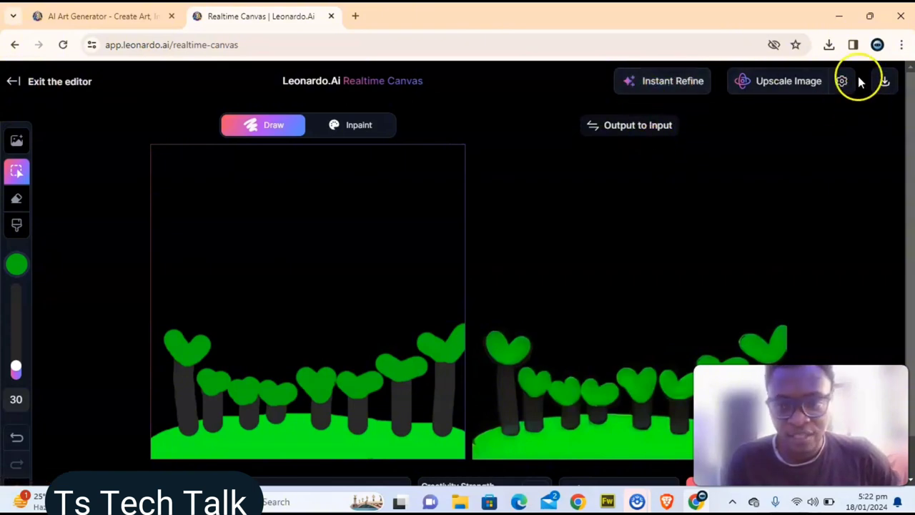
# Step: Exit the Realtime Canvas editor back to the Home page
pyautogui.click(59, 85)
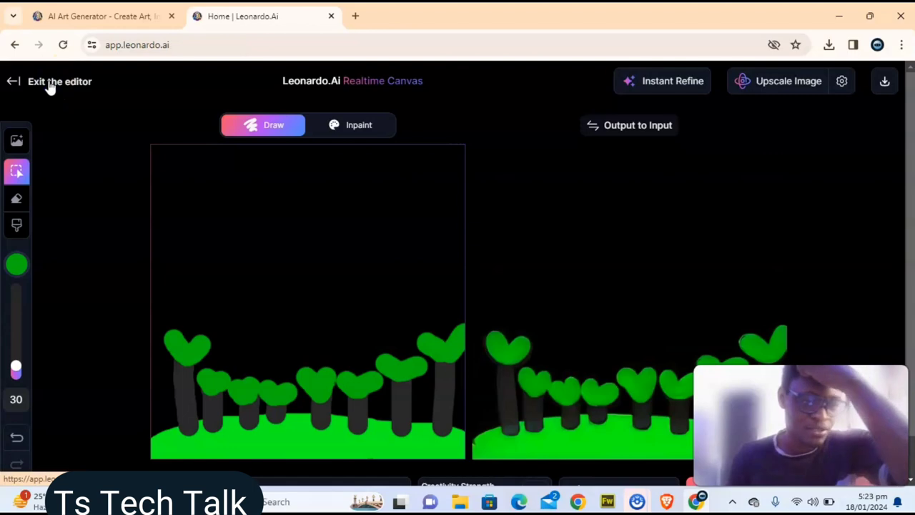
pyautogui.scroll(-2, 112, 352)
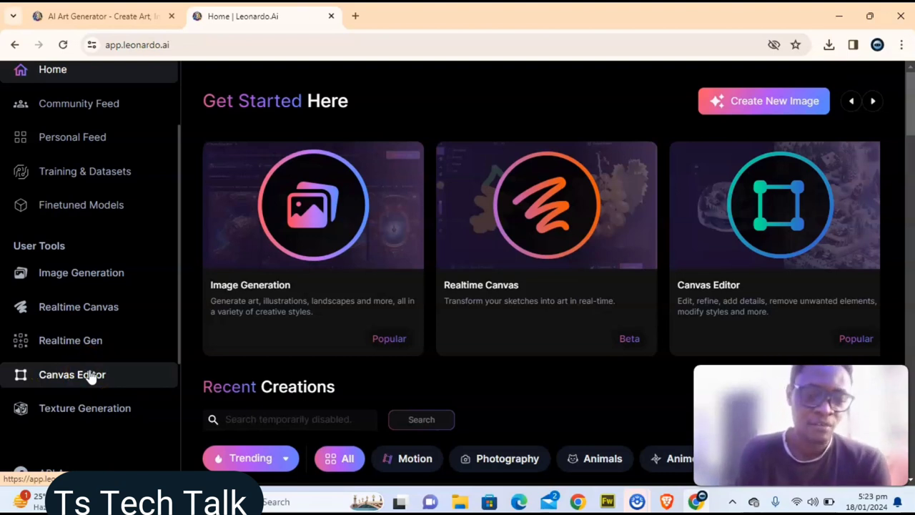
pyautogui.scroll(-4, 91, 377)
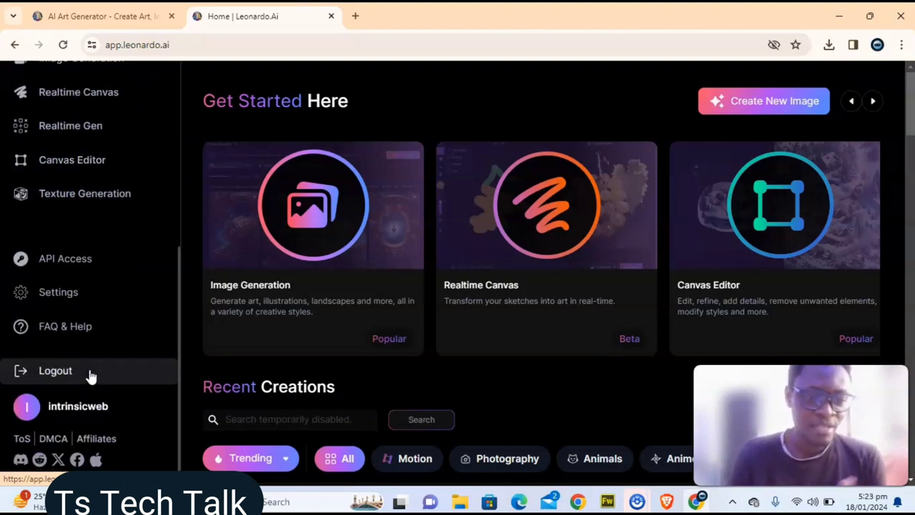